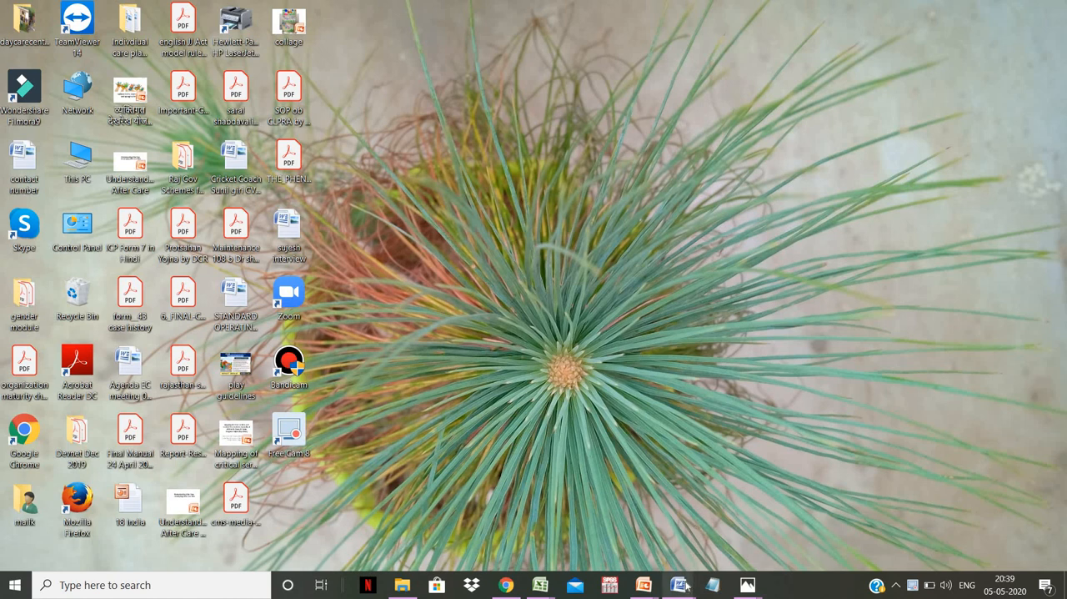
- Bring up the Open Air Camp mapping document and place the cursor at the end of the Entitlements and Rights paragraph
mouse_move(682, 585)
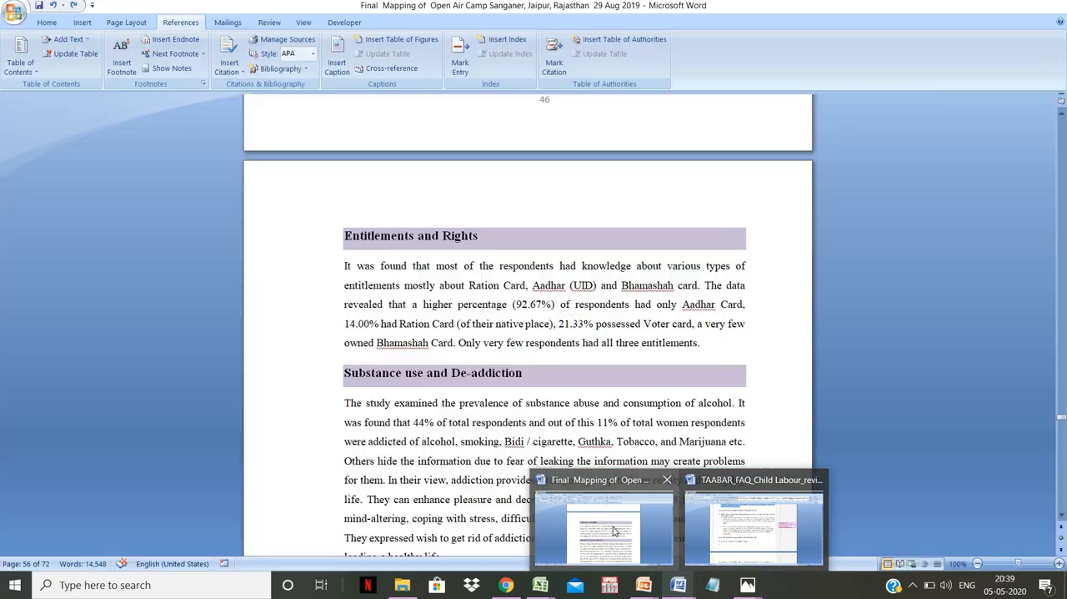
left_click(615, 530)
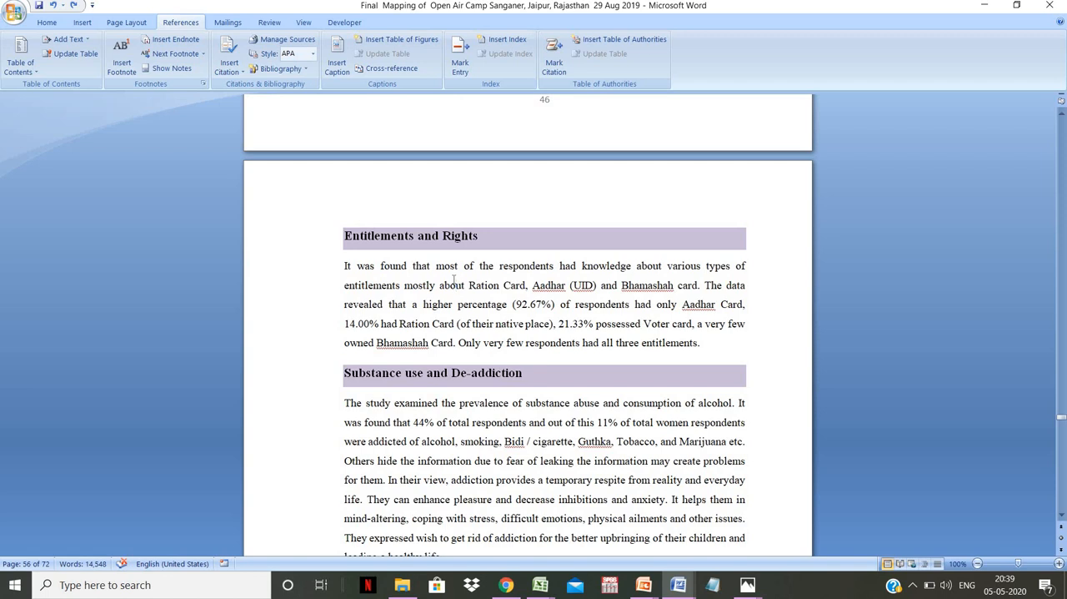
left_click(455, 281)
left_click(705, 342)
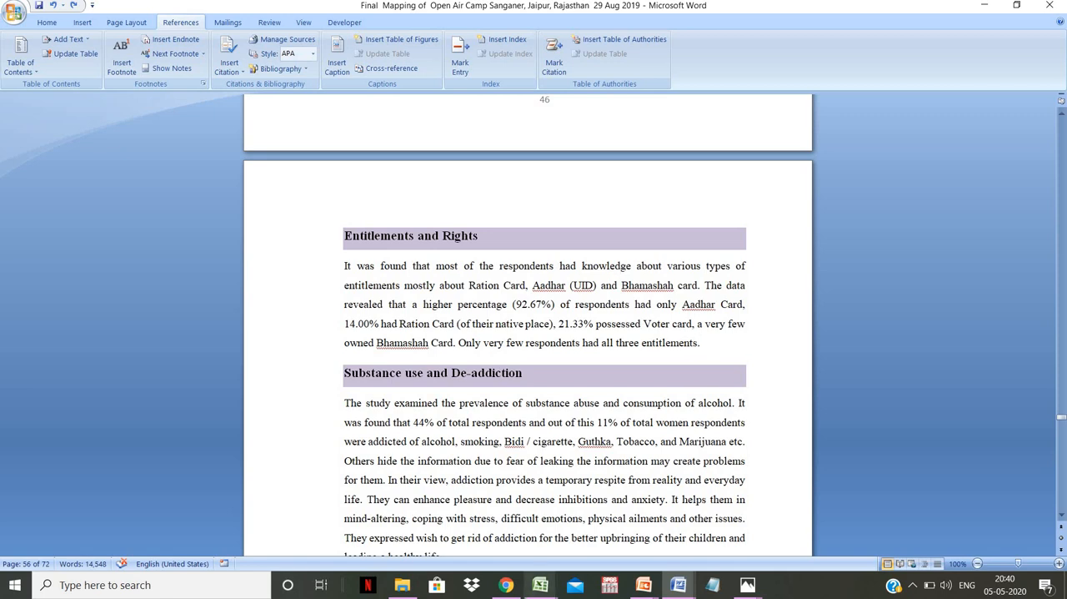
- Switch to Chrome and show UNICEF's The State of the World's Children 2019 report page
left_click(507, 586)
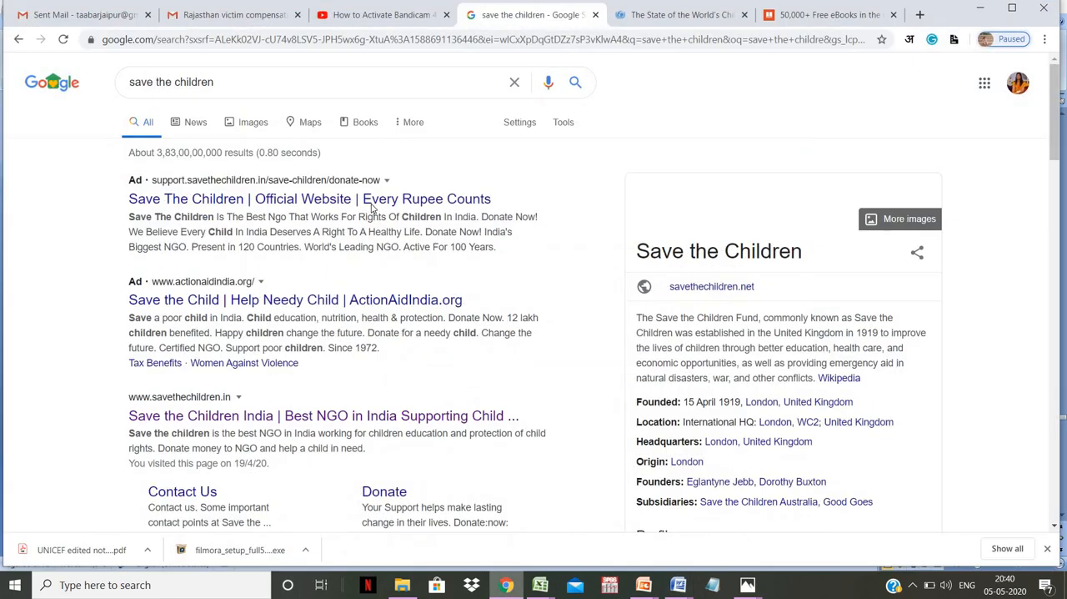
left_click(690, 17)
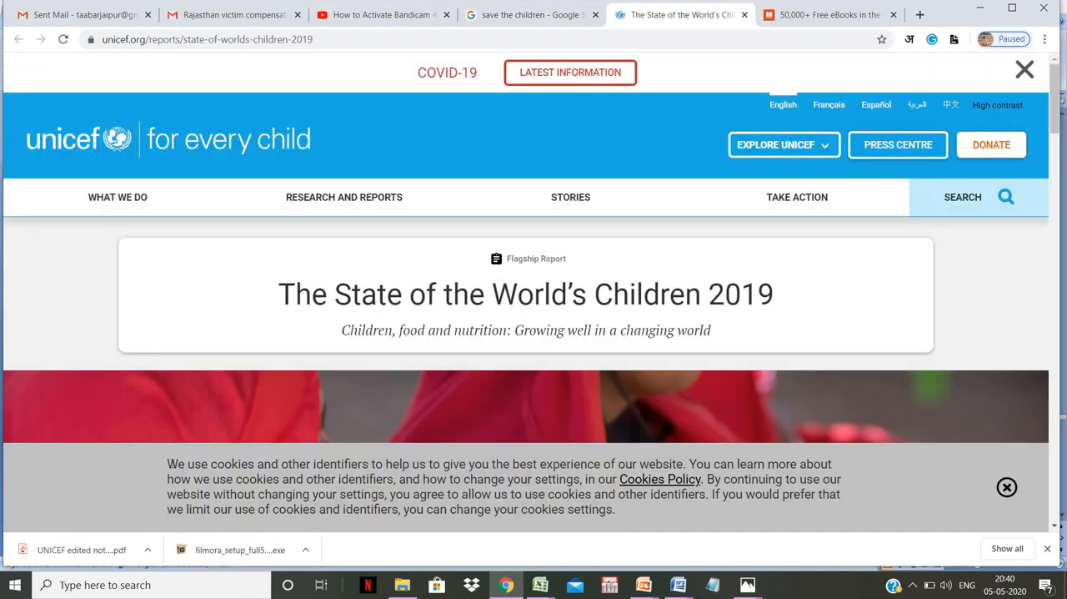
left_click_drag(167, 464, 635, 509)
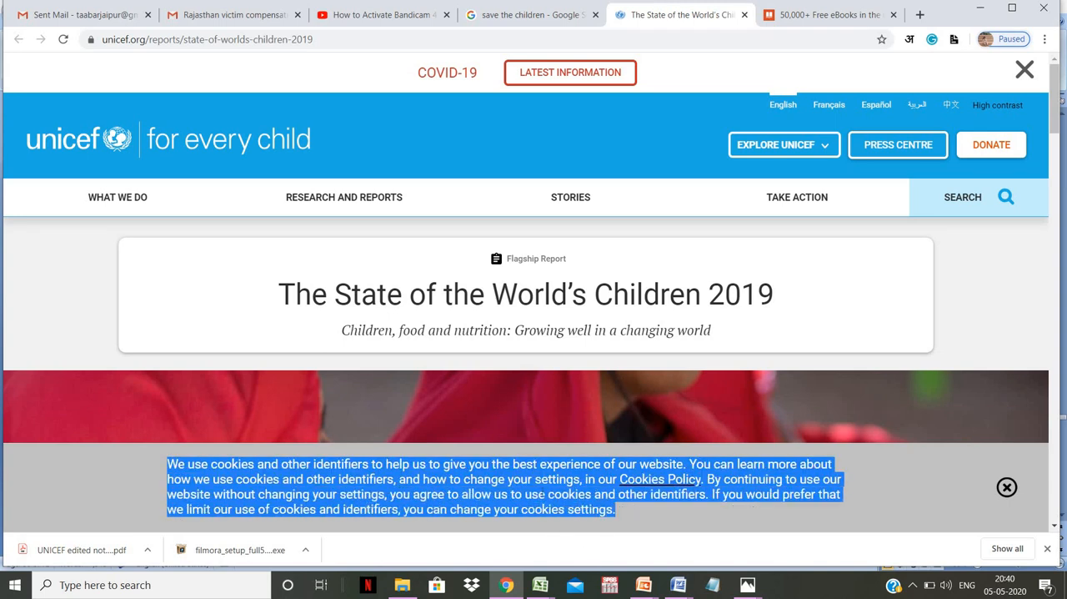
right_click(543, 495)
left_click(564, 421)
left_click(673, 588)
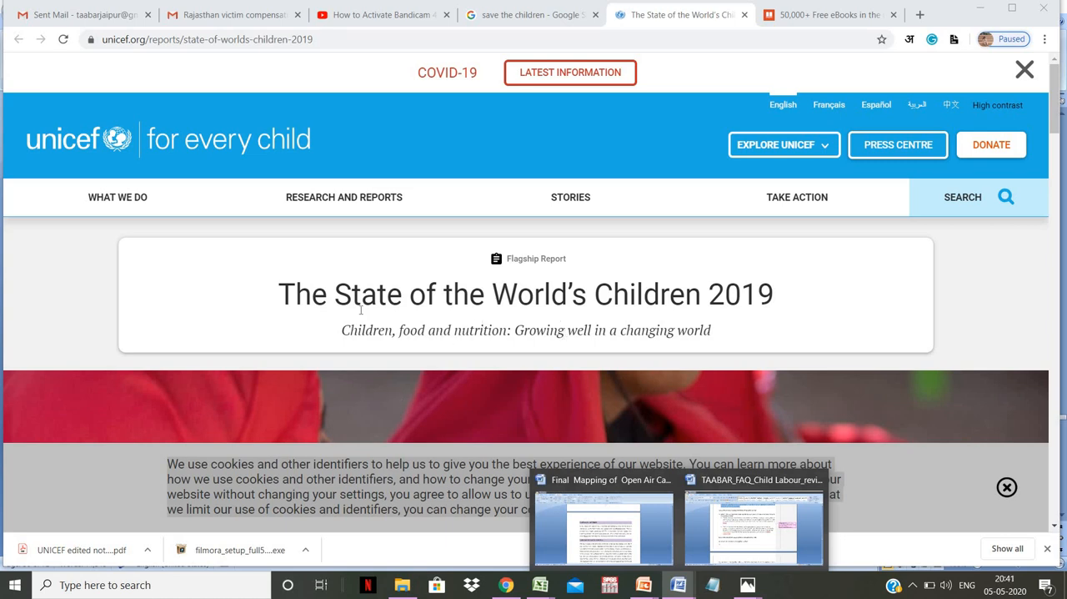
left_click(362, 271)
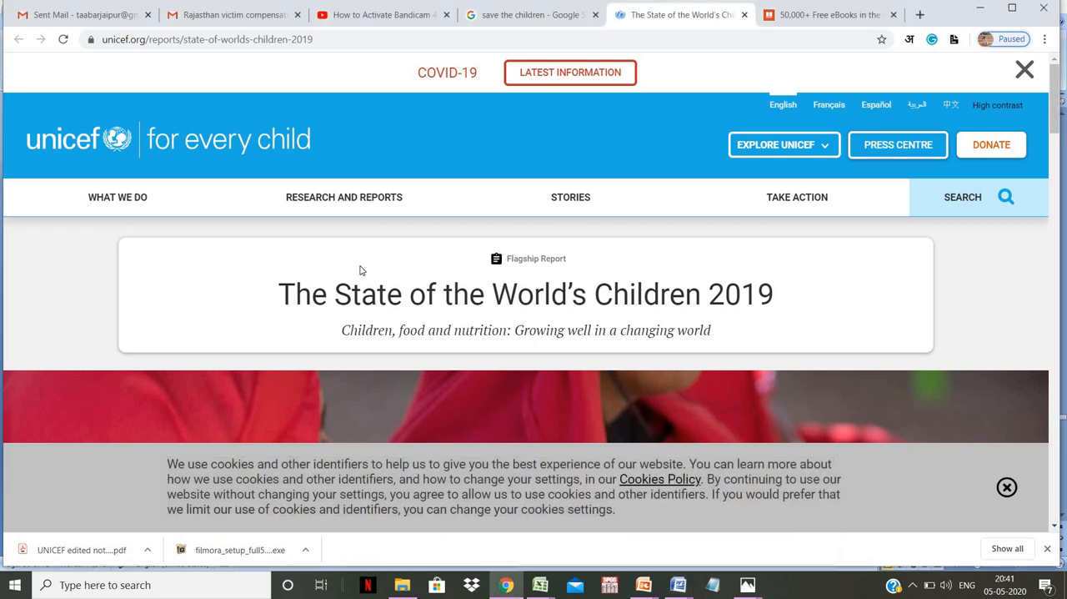
- Copy the UNICEF report page's URL and insert it as a footnote at the end of the Word document's Entitlements and Rights paragraph
left_click(215, 44)
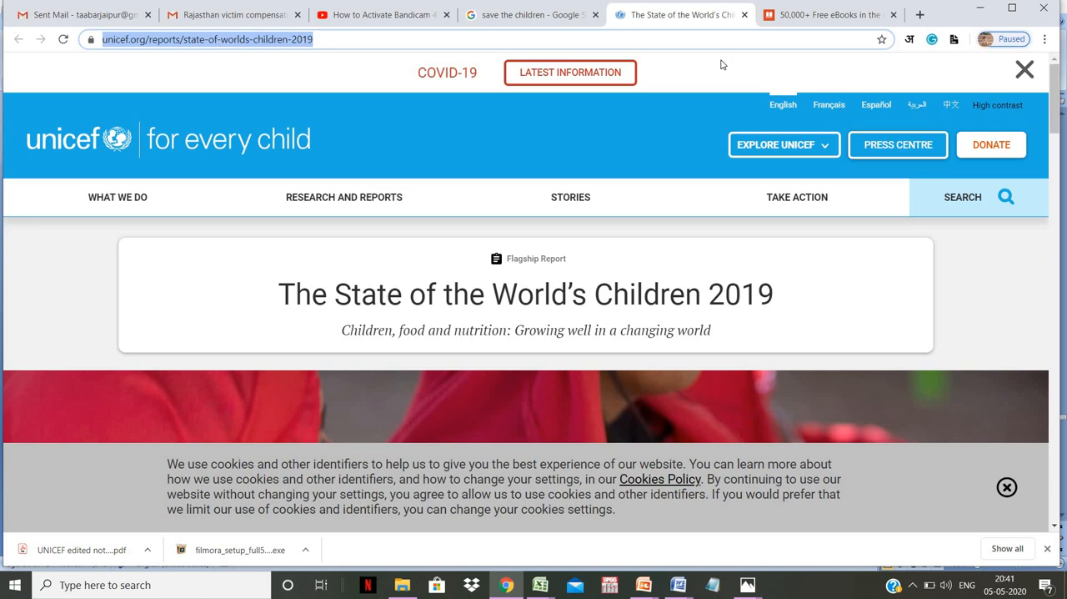
left_click(678, 584)
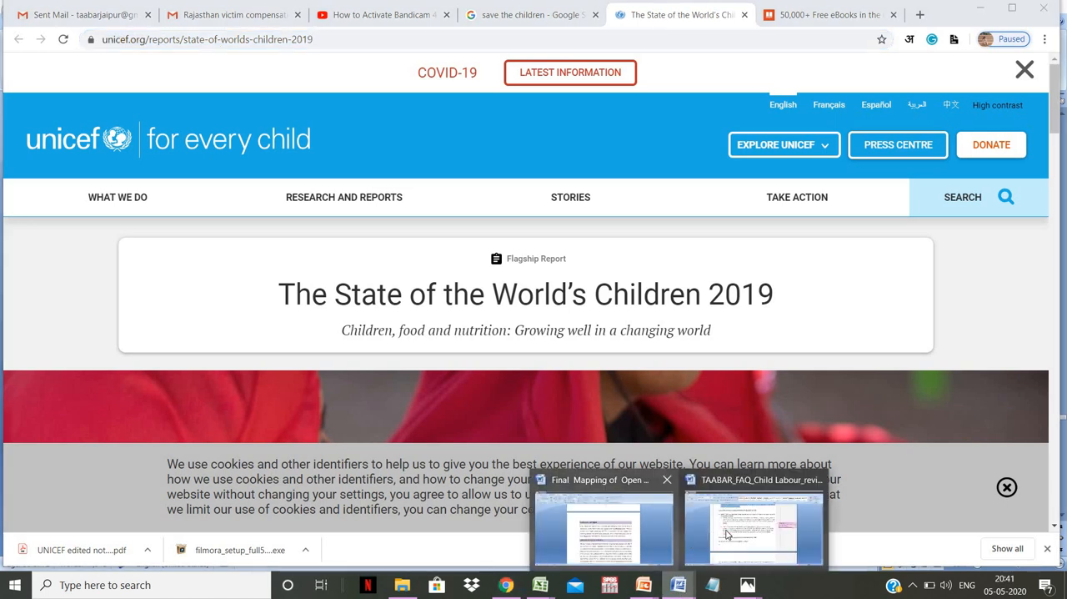
left_click(633, 534)
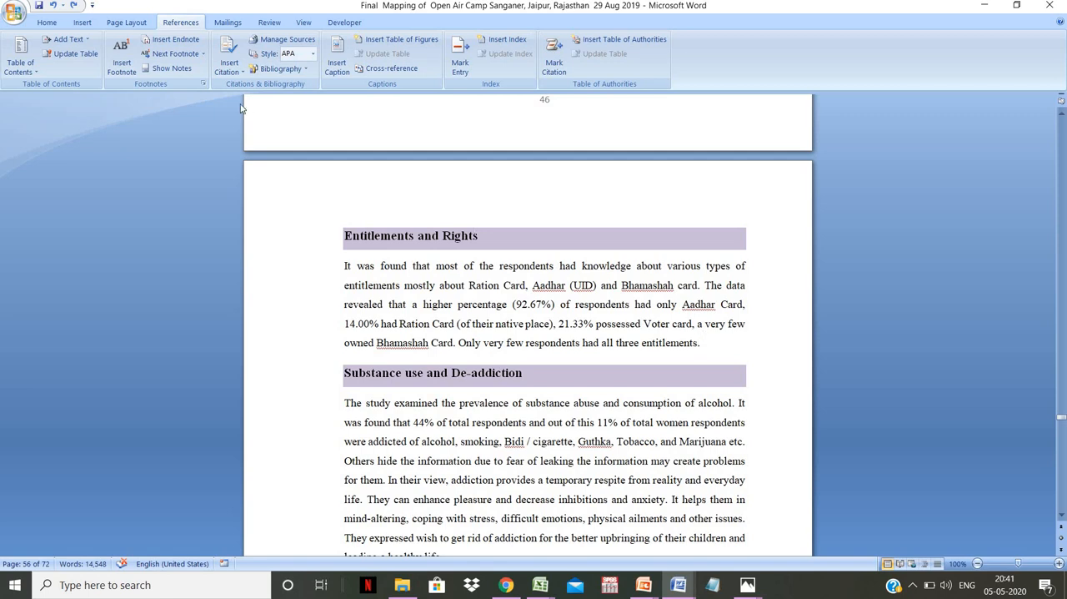
left_click(120, 64)
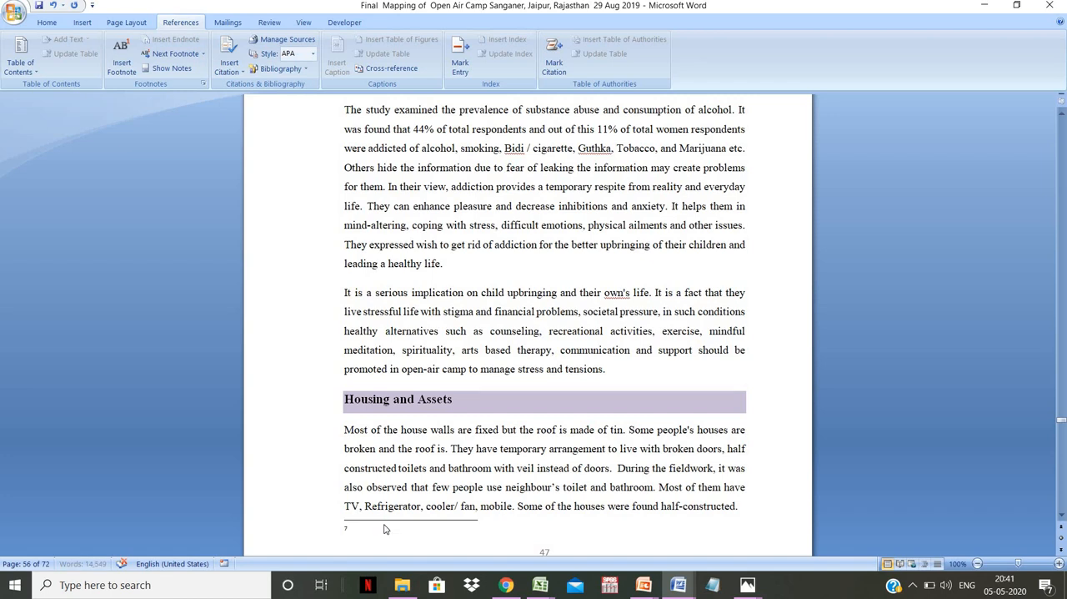
key("ctrl+v")
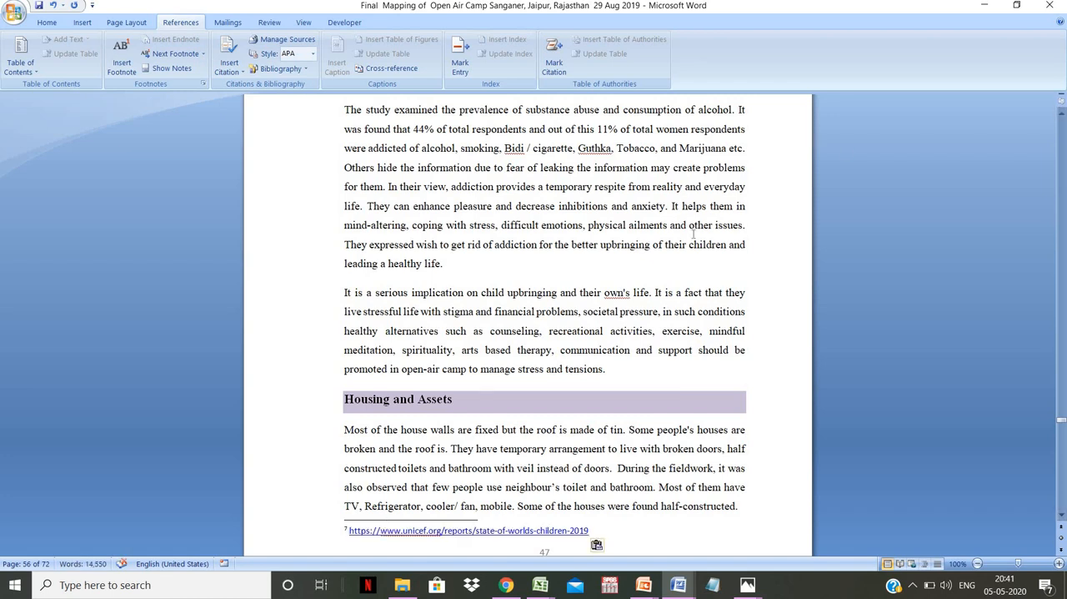
- Add an empty line below the UNICEF URL footnote at the end of page 47
left_click(673, 294)
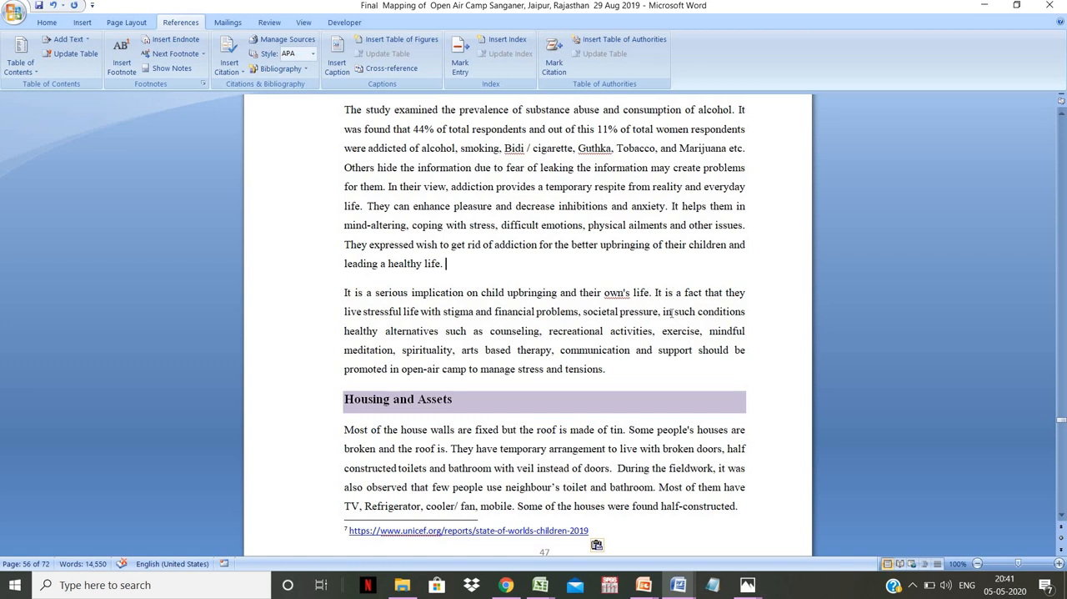
scroll(671, 313, "up", 3)
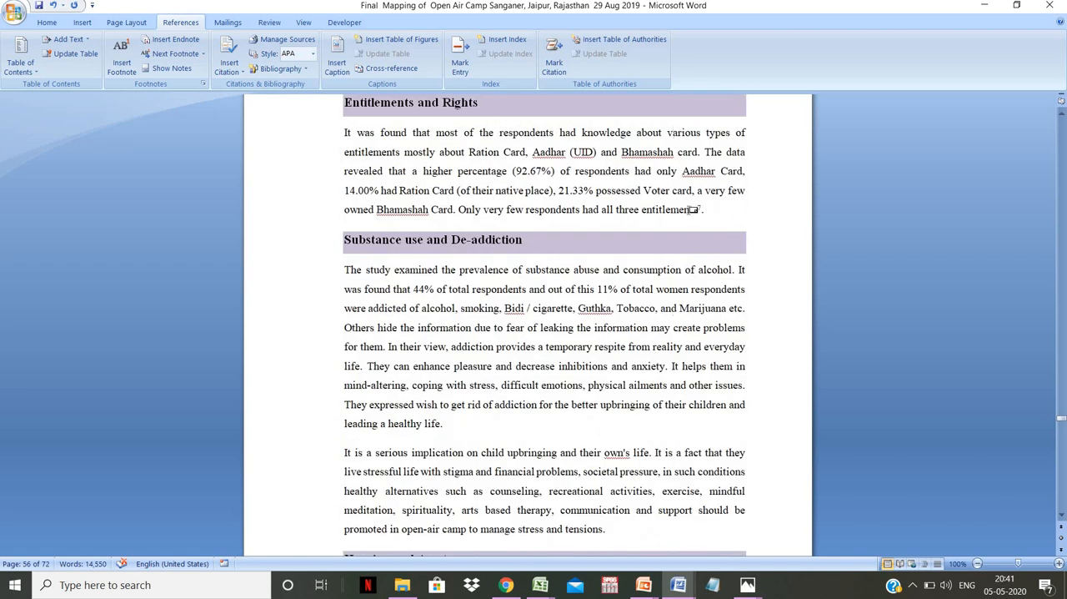
mouse_move(693, 209)
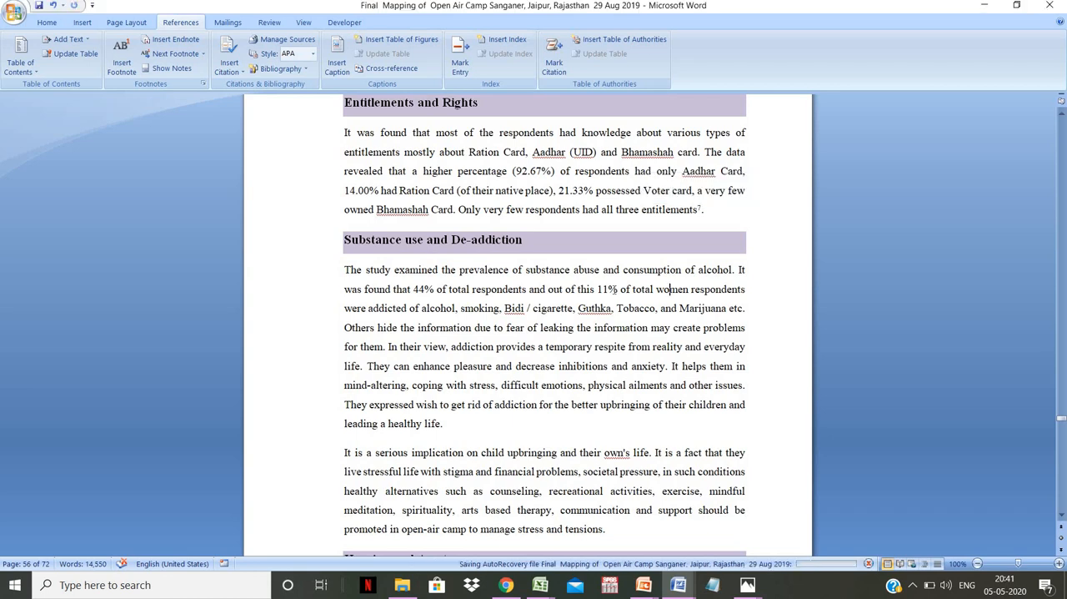
scroll(613, 289, "down", 3)
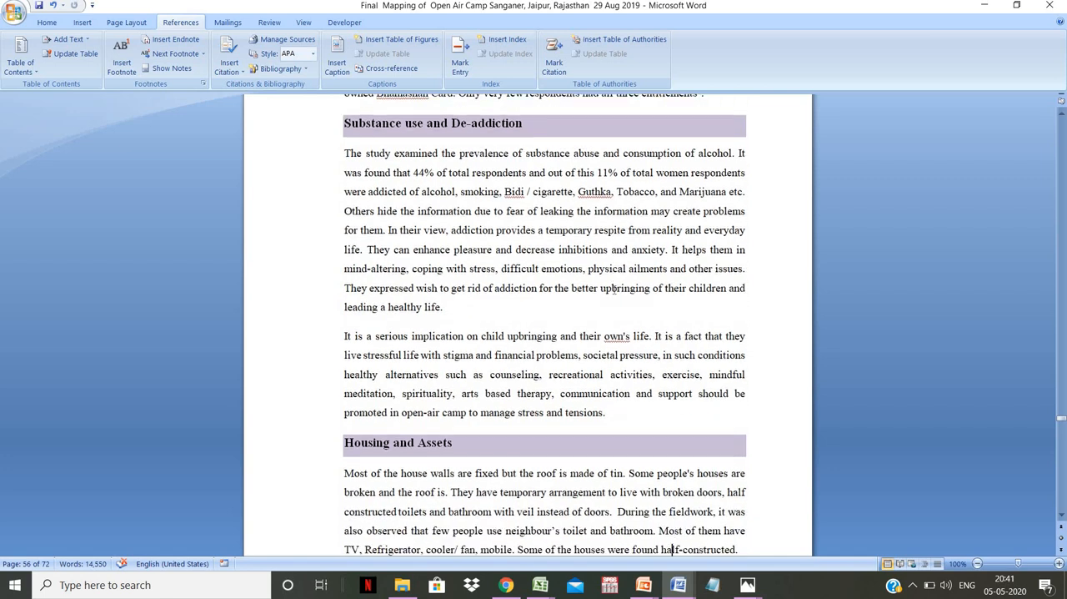
scroll(613, 290, "down", 4)
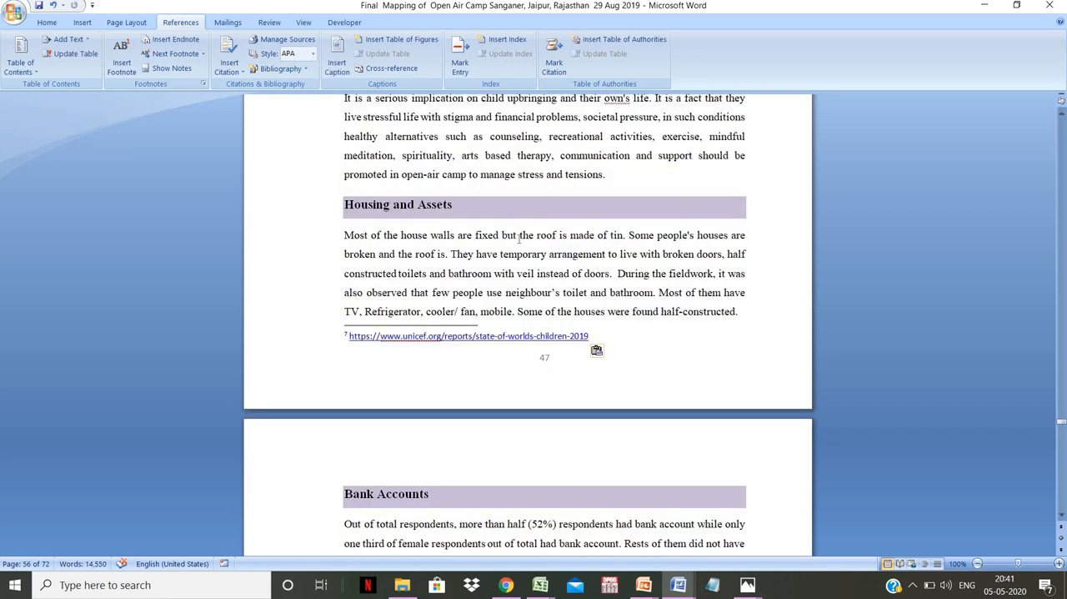
left_click(617, 340)
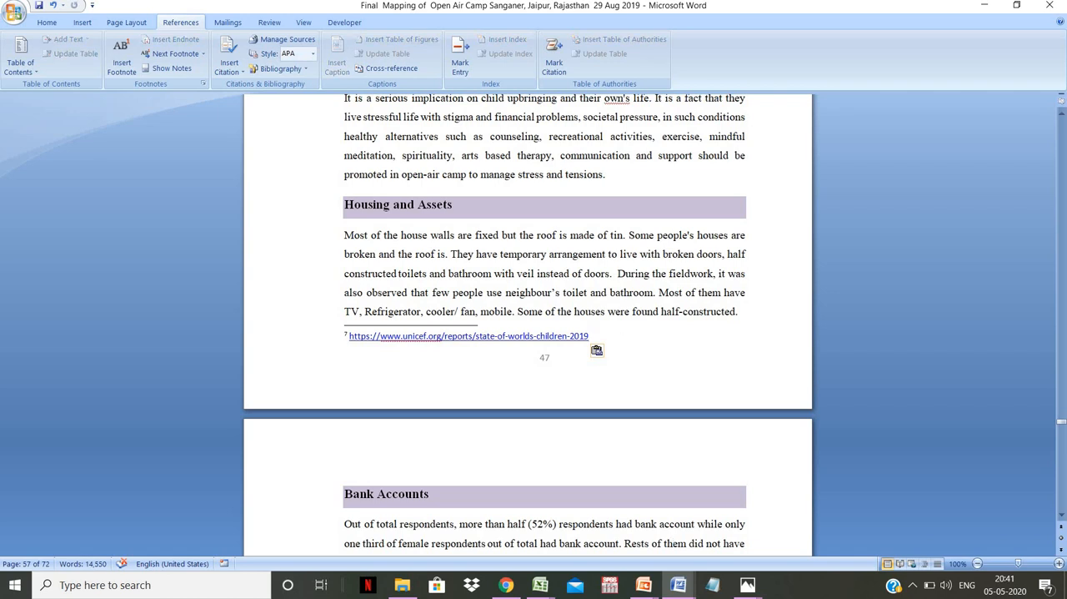
key("Return")
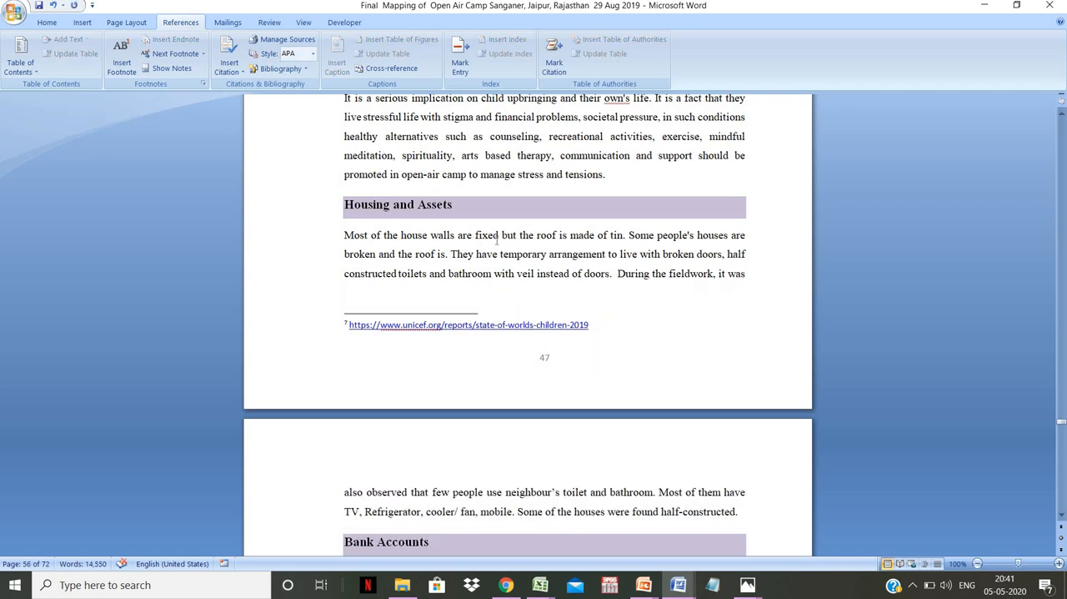
- Insert a footnote after the word "fixed" in the Housing and Assets paragraph reading "Fixed means anything which is fix"
left_click(499, 236)
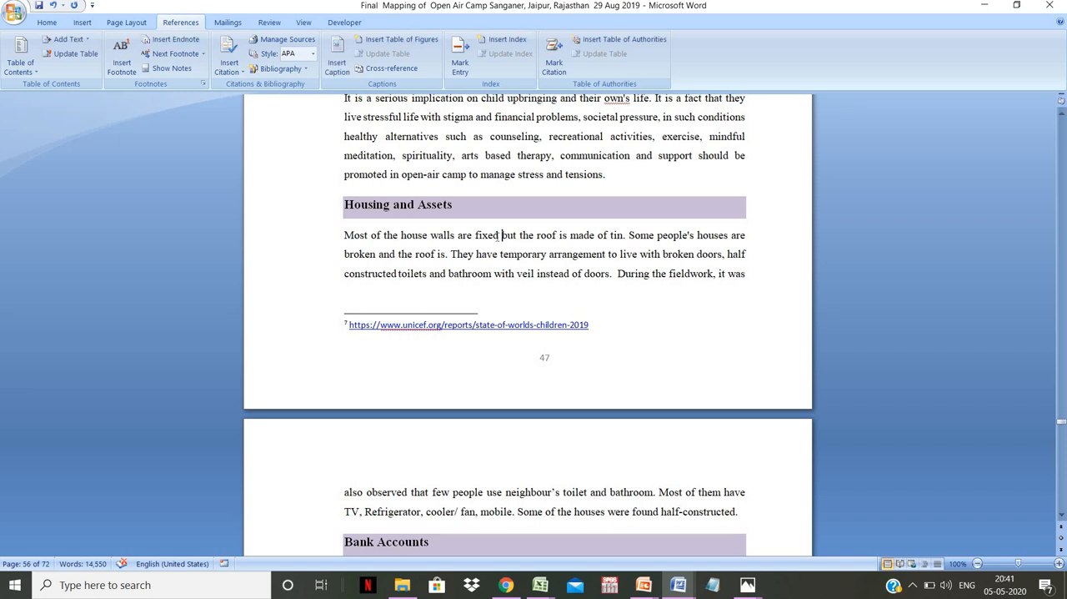
left_click(126, 72)
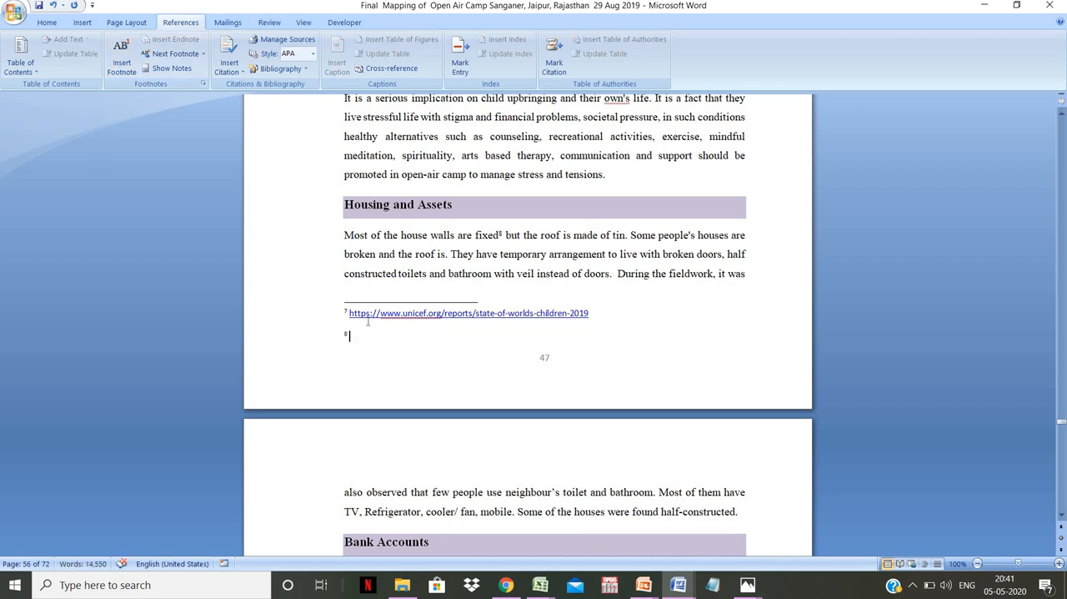
type("fixed means anything which is")
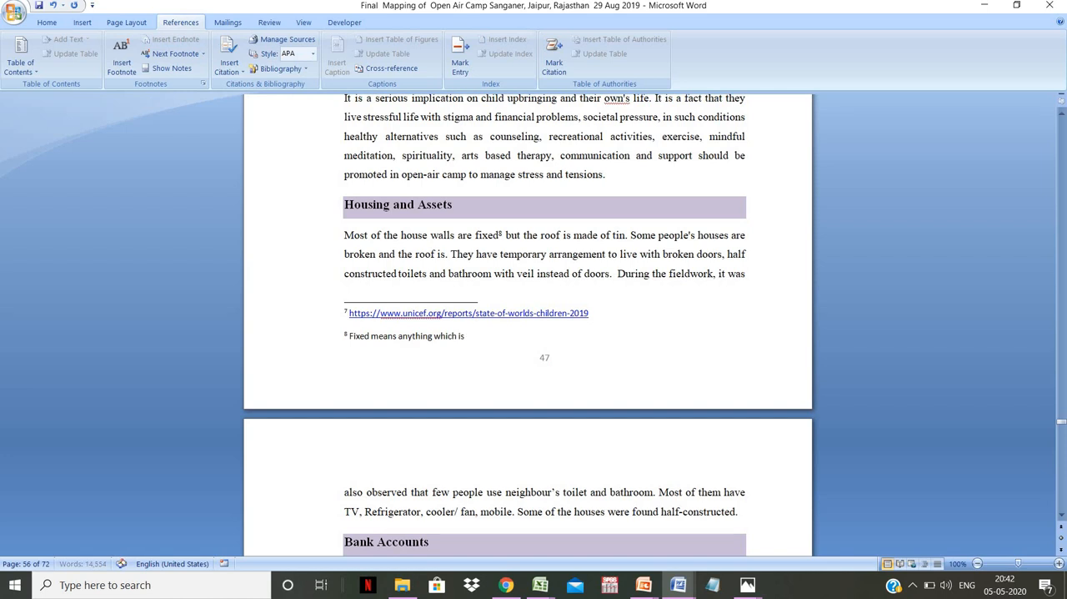
type(" fix")
- View the Bank Accounts and the Age group and gender of children sections on the following page
left_click(592, 524)
key("Down")
scroll(591, 525, "down", 7)
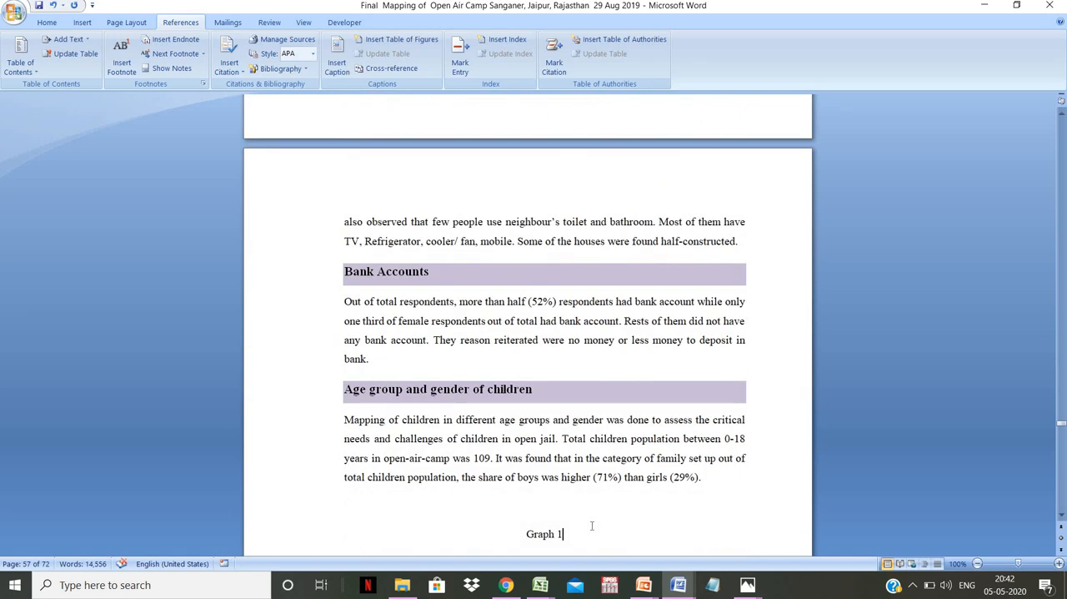
left_click(591, 527)
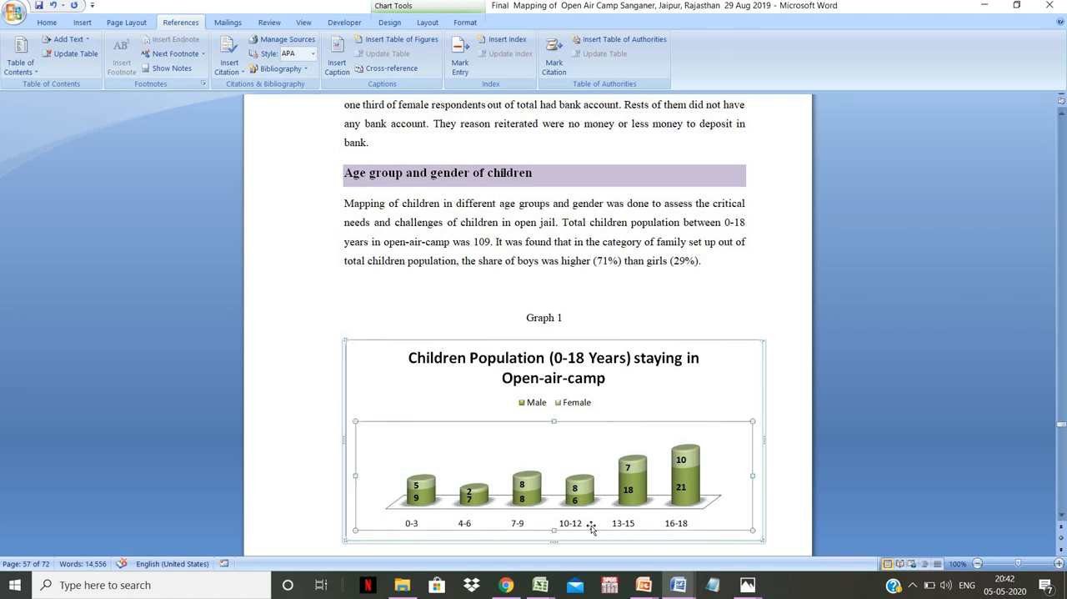
left_click(584, 204)
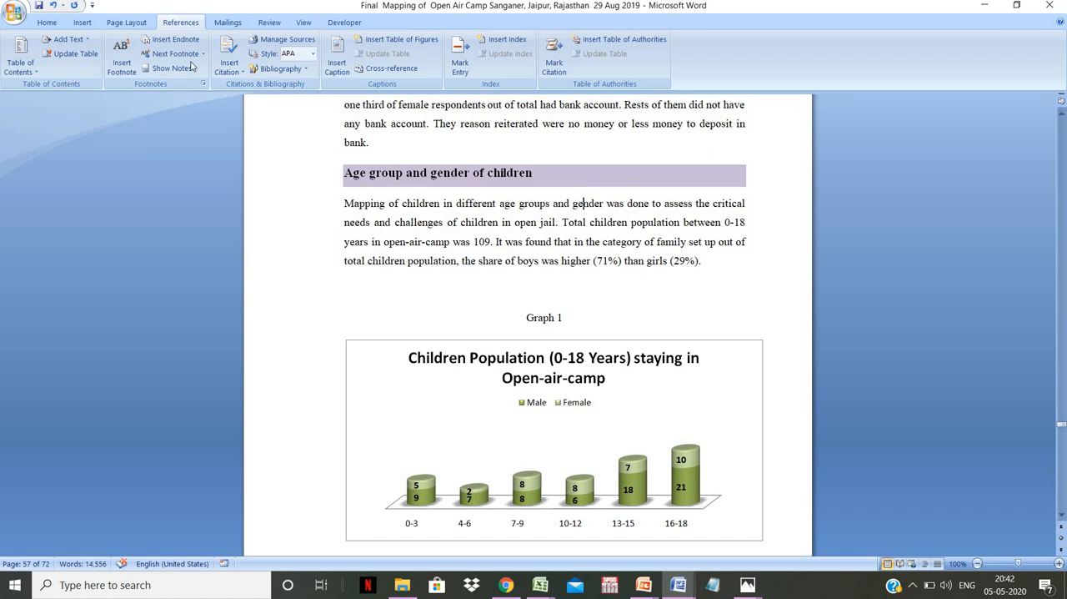
- Switch to Chrome and copy the full cookie notice text from the UNICEF report page
left_click(506, 584)
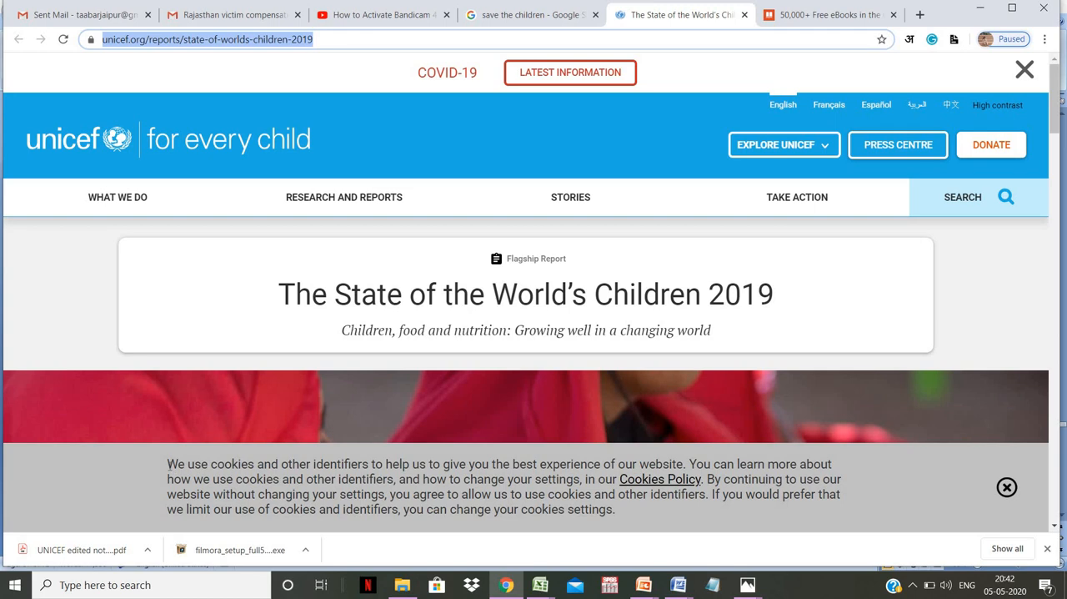
left_click_drag(166, 463, 631, 521)
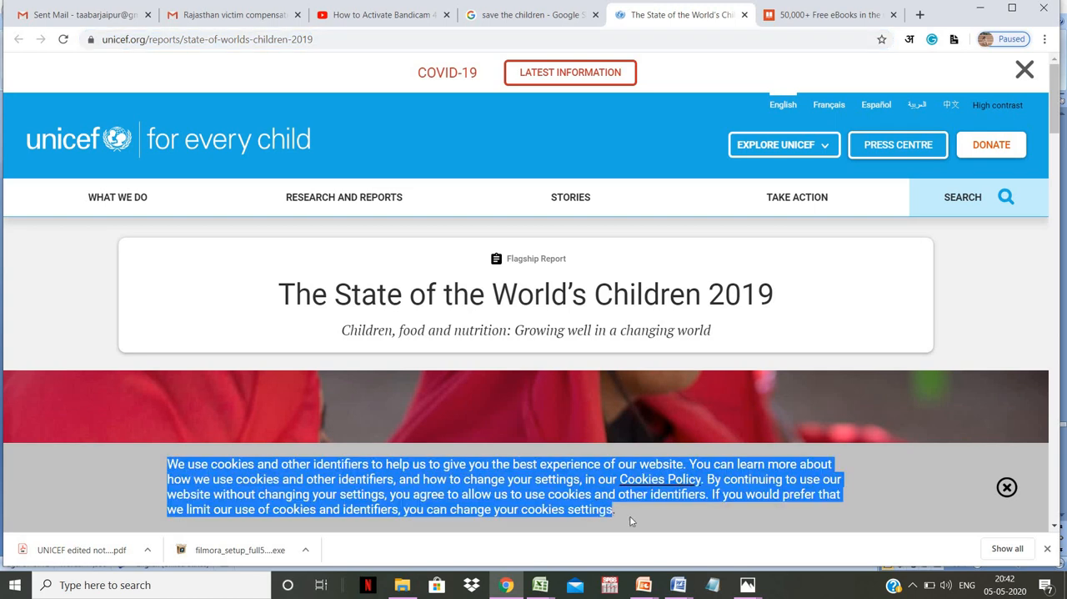
right_click(558, 478)
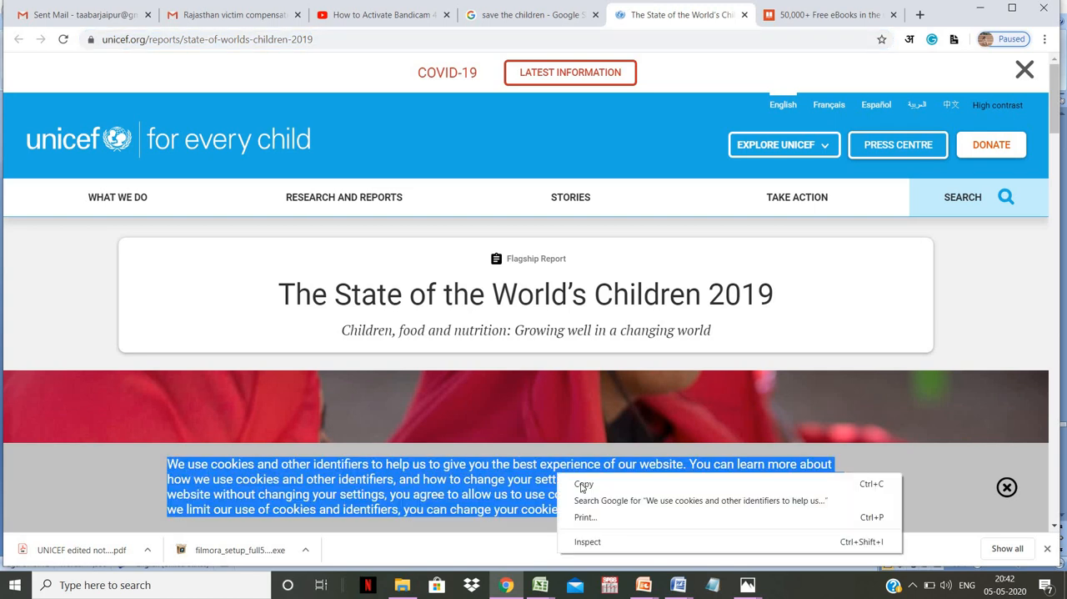
left_click(584, 487)
- Return to the Open Air Camp mapping document and paste the cookie notice as a new paragraph after the Bank Accounts text
left_click(679, 590)
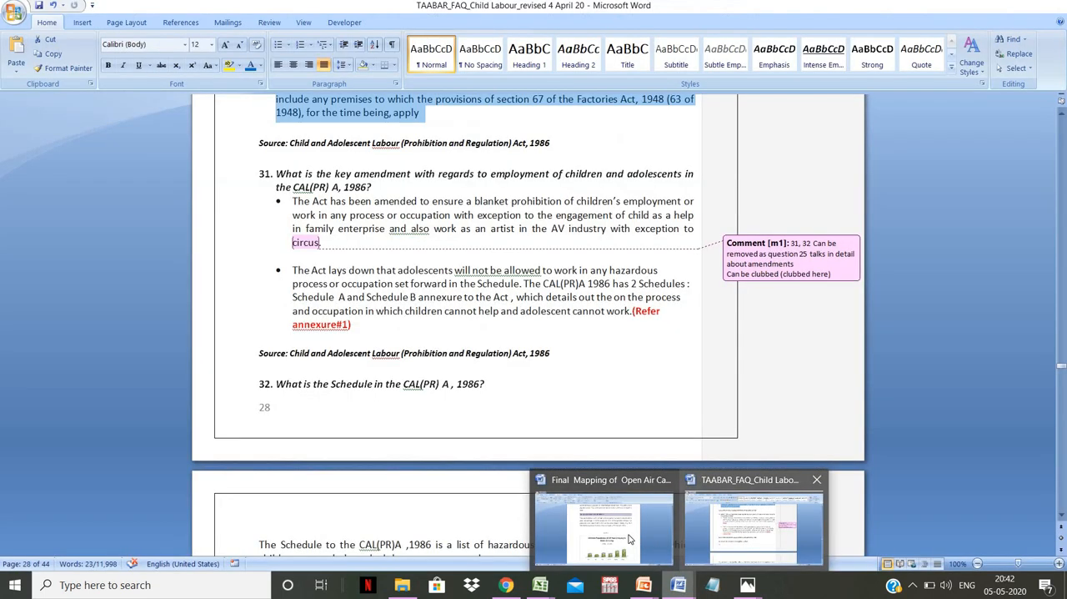
left_click(630, 540)
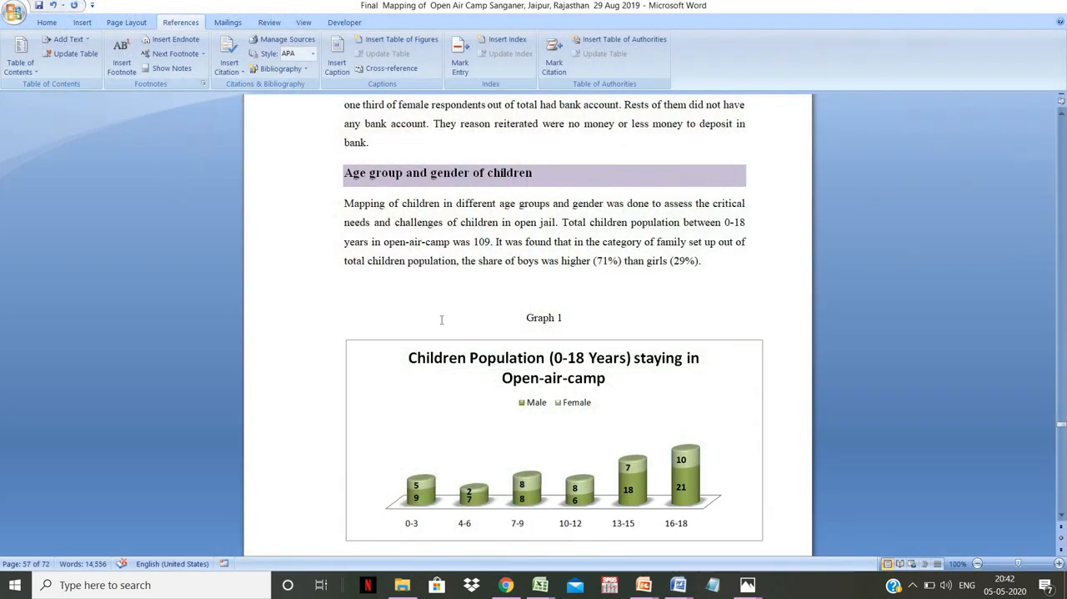
right_click(1062, 416)
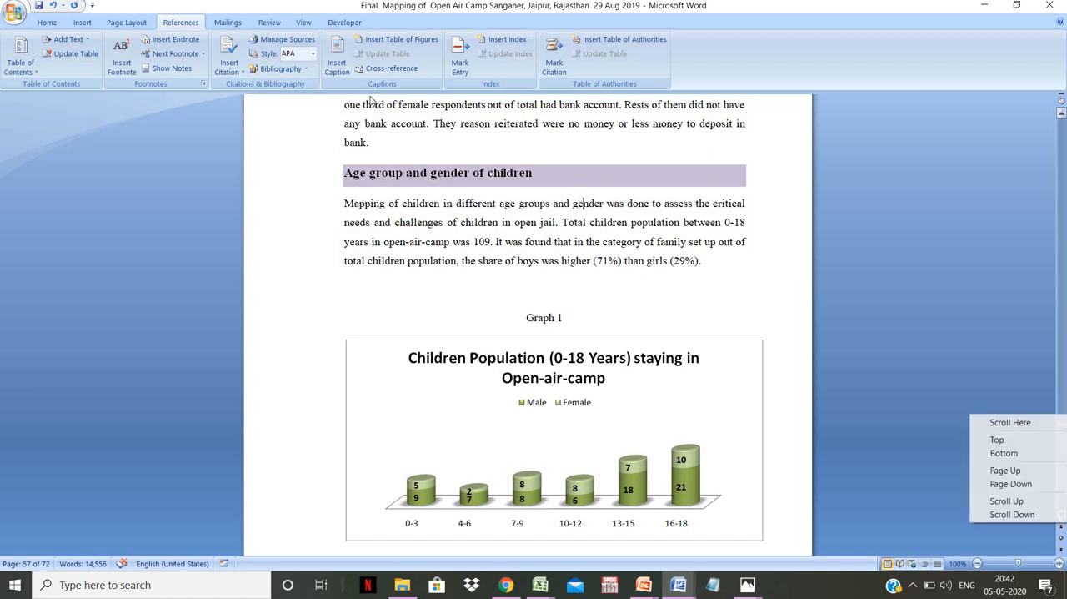
left_click(428, 147)
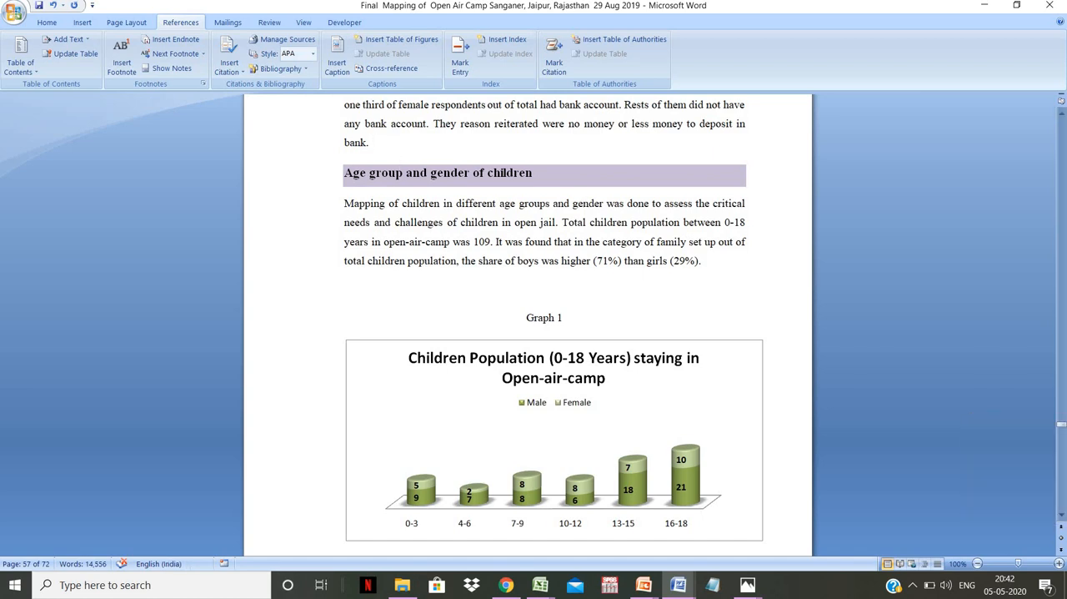
key("Return")
key("ctrl+v")
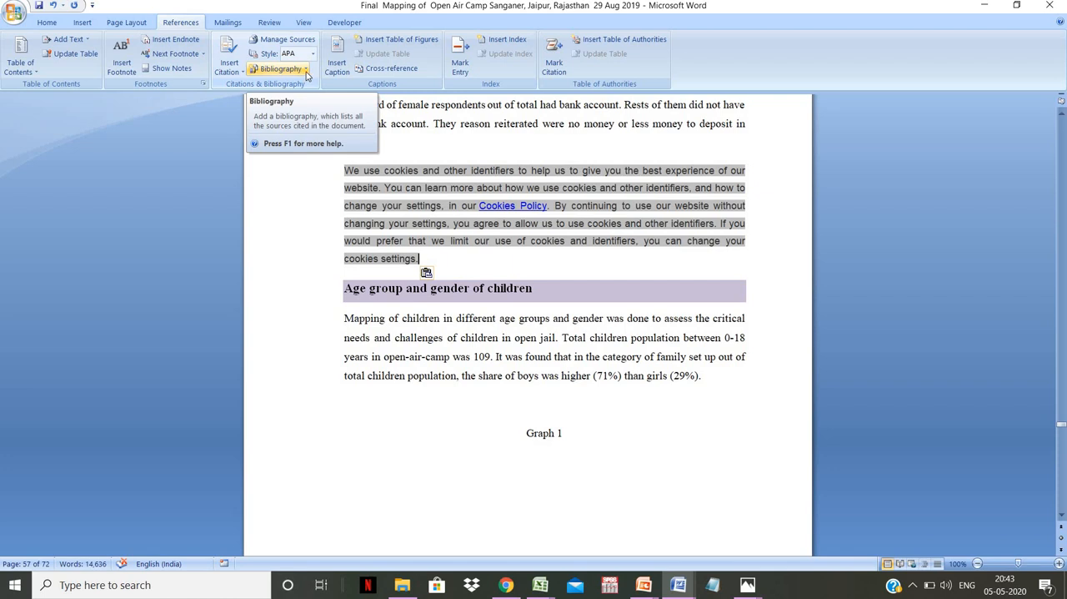
- Start a new citation source at the end of the cookie notice paragraph and set its source type to Web site
left_click(229, 66)
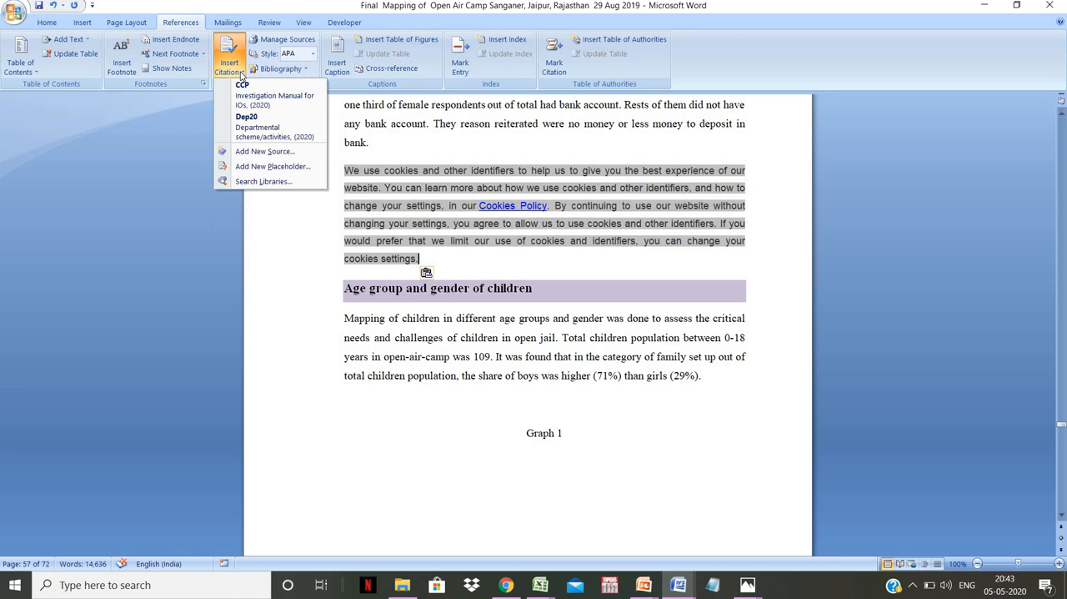
left_click(258, 153)
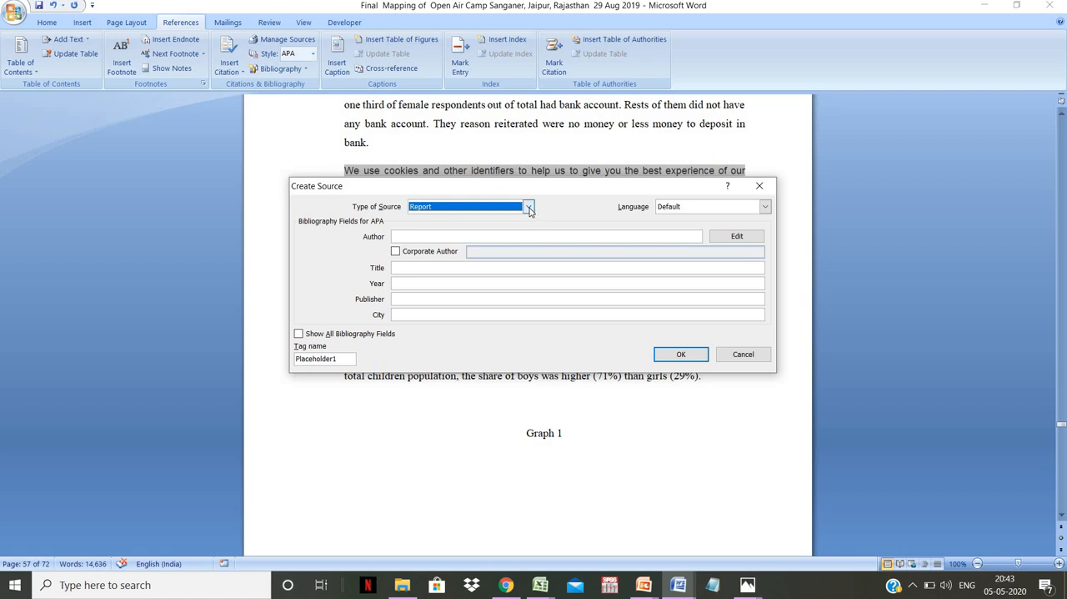
left_click(528, 209)
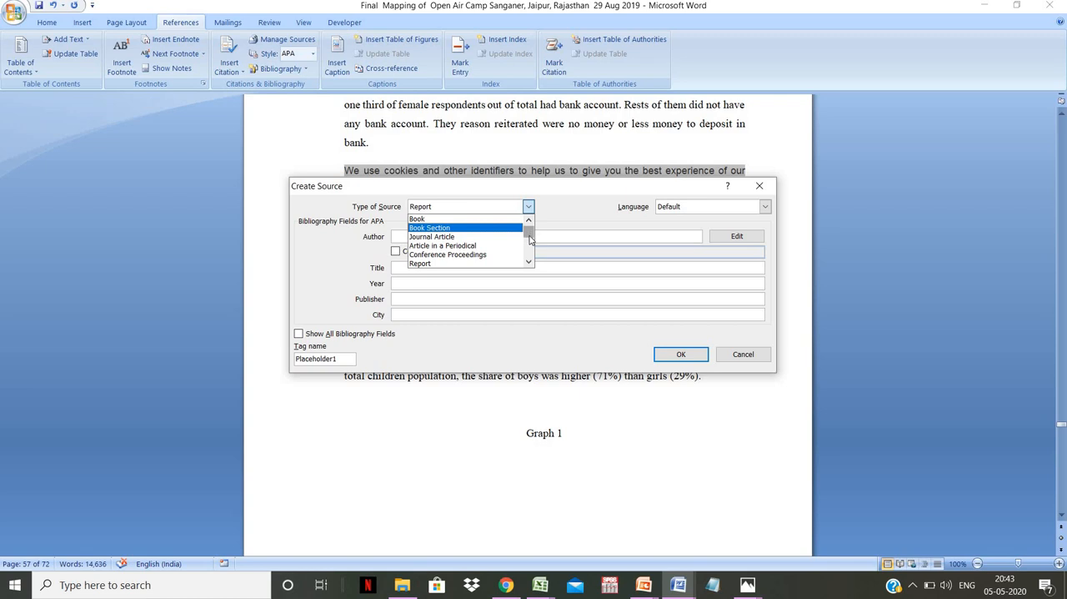
scroll(529, 239, "down", 4)
scroll(528, 242, "up", 1)
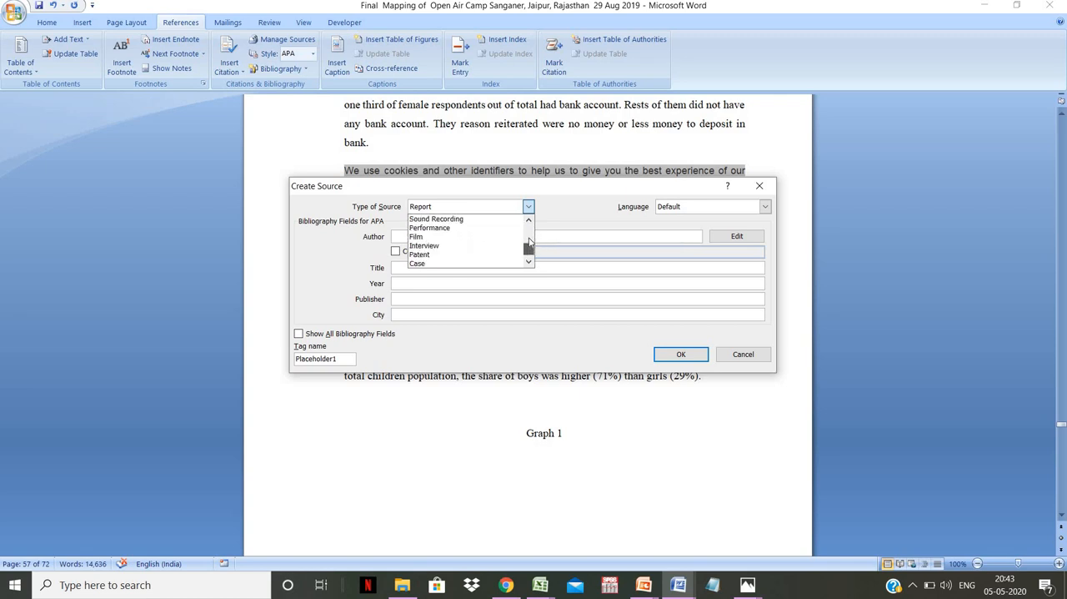
scroll(529, 240, "up", 4)
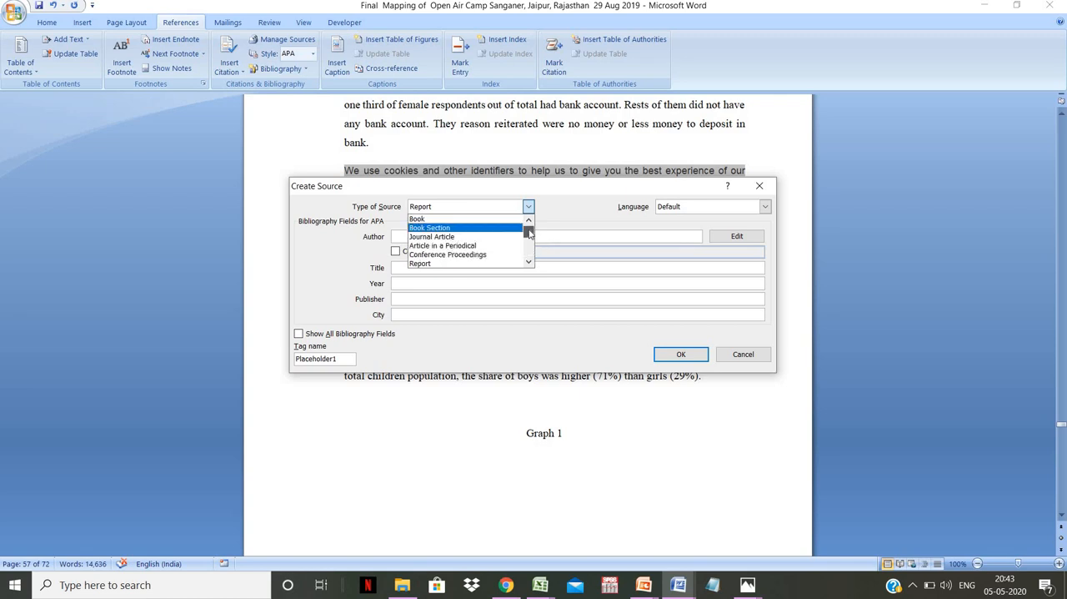
left_click_drag(528, 233, 528, 240)
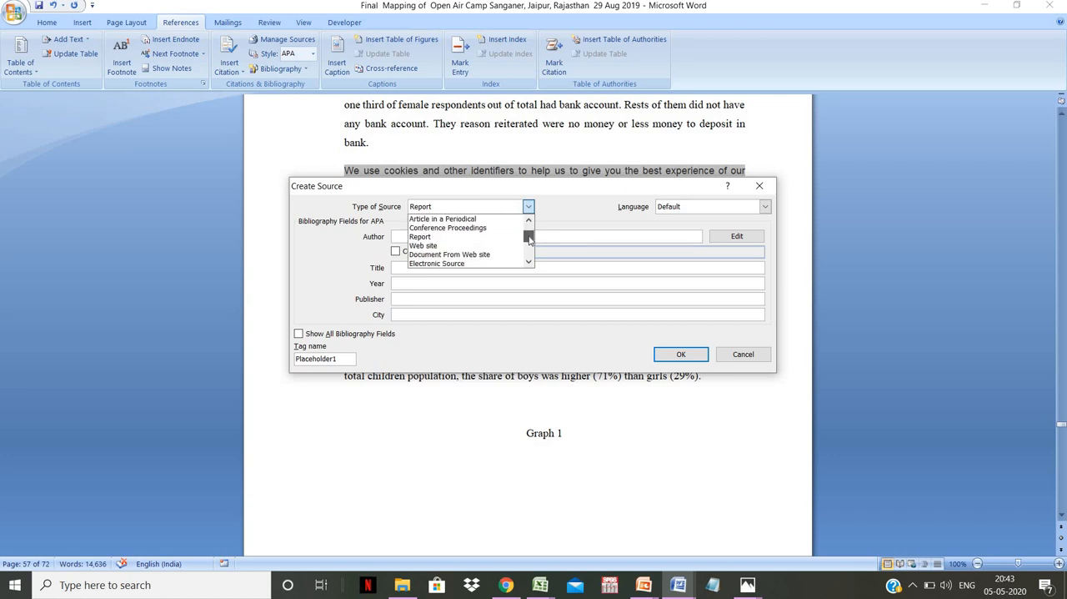
left_click(432, 246)
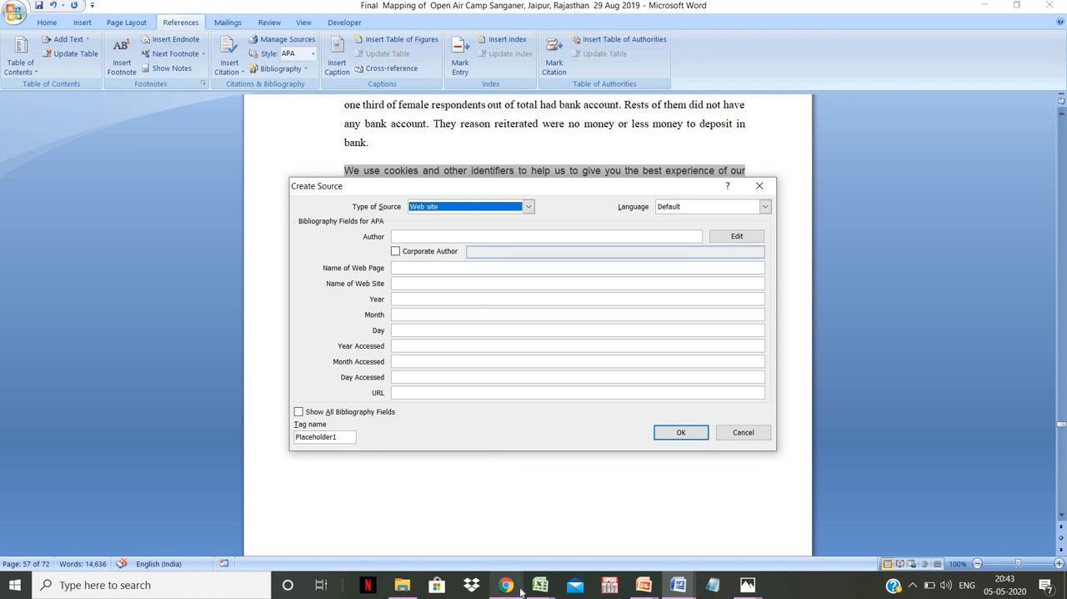
- Copy the State of the World's Children 2019 page address from Chrome and paste it as the new source's URL in Word
mouse_move(517, 589)
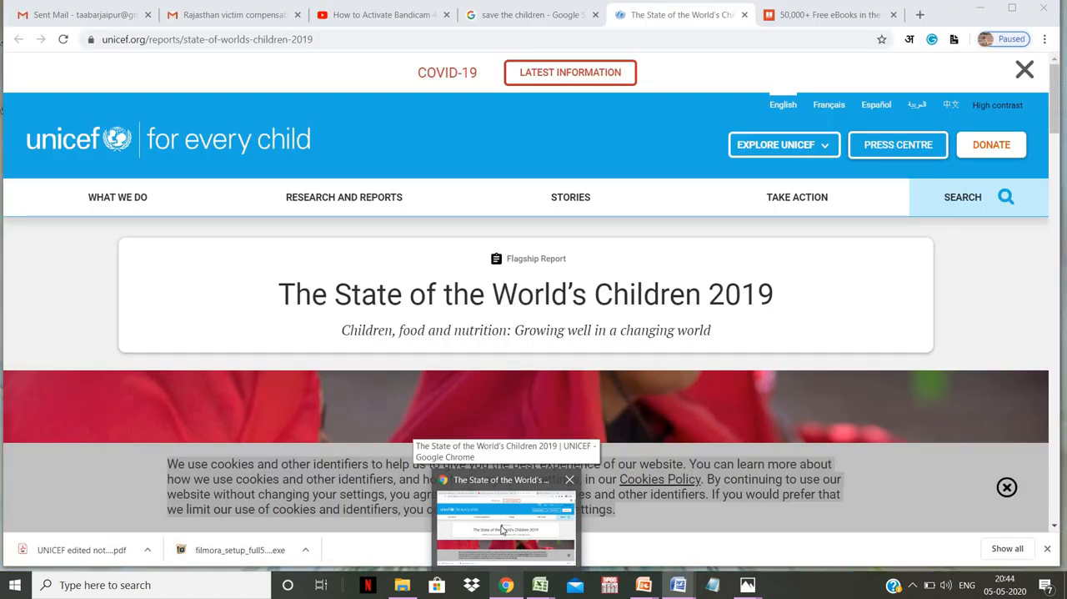
left_click(500, 538)
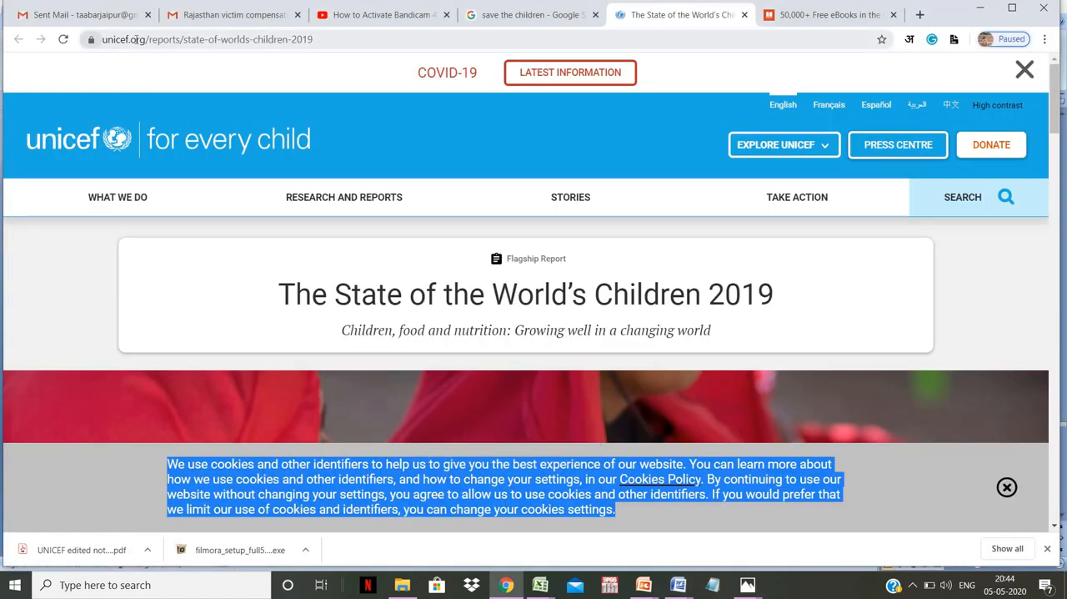
left_click(263, 40)
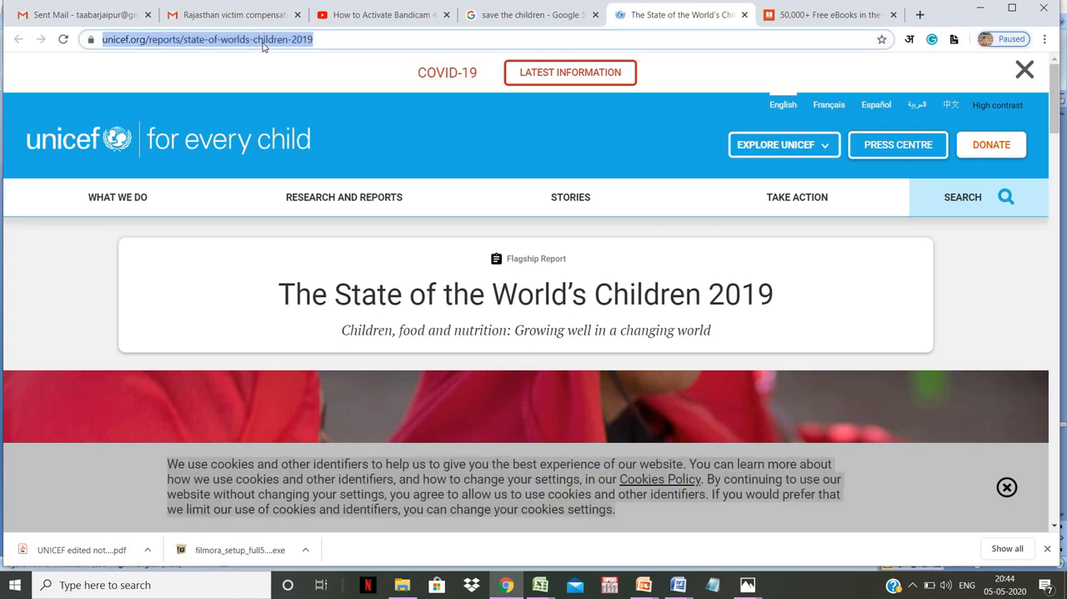
mouse_move(677, 584)
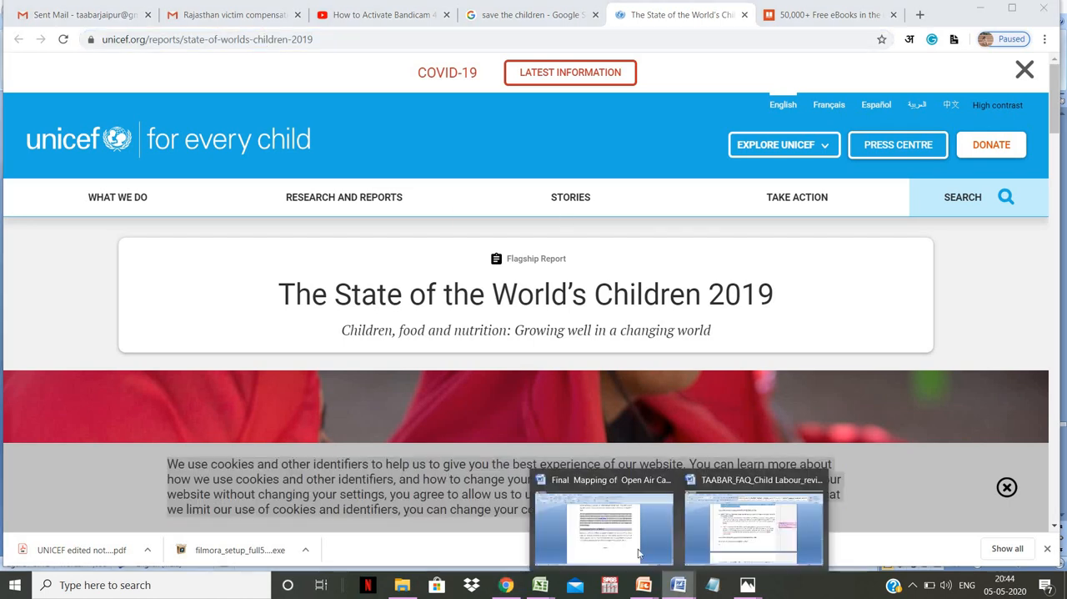
left_click(633, 550)
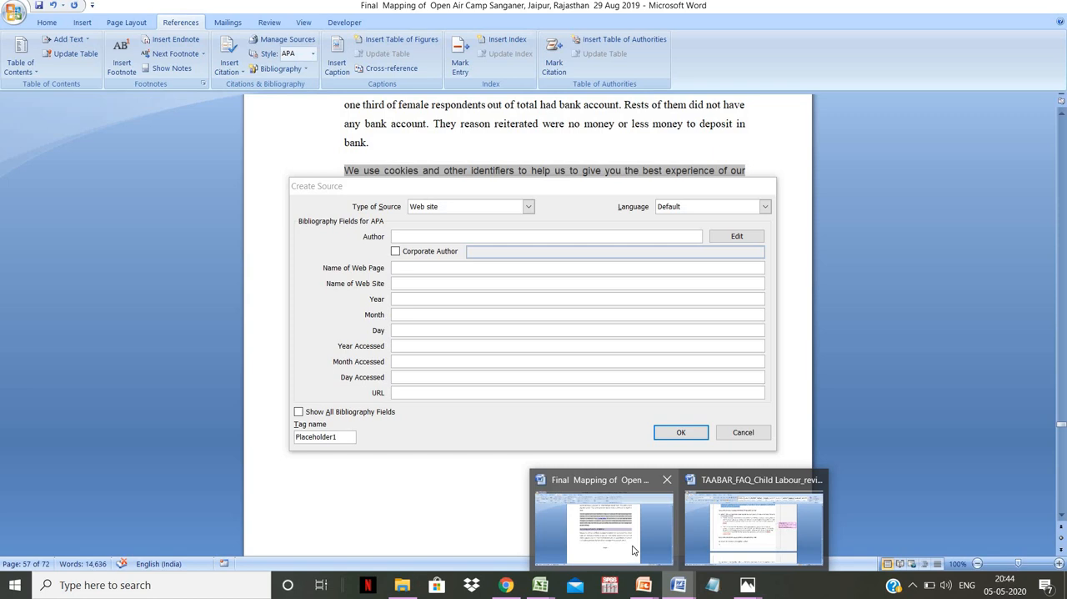
left_click(427, 392)
key("ctrl+v")
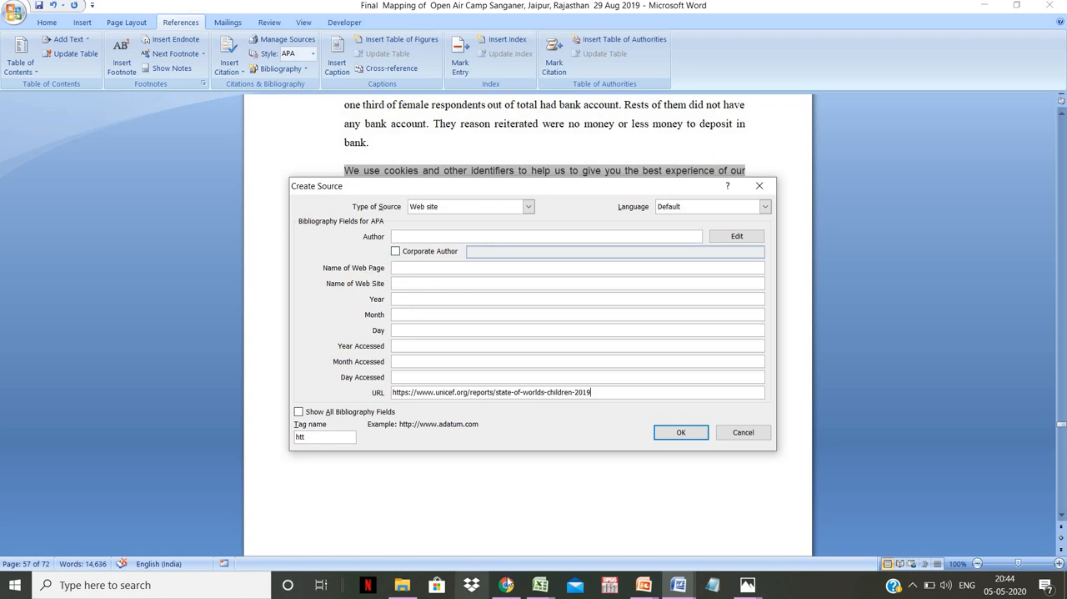
- Check the site's name on the UNICEF page in Chrome and enter "Unicef for every child" as the source's Name of Web Site
left_click(506, 584)
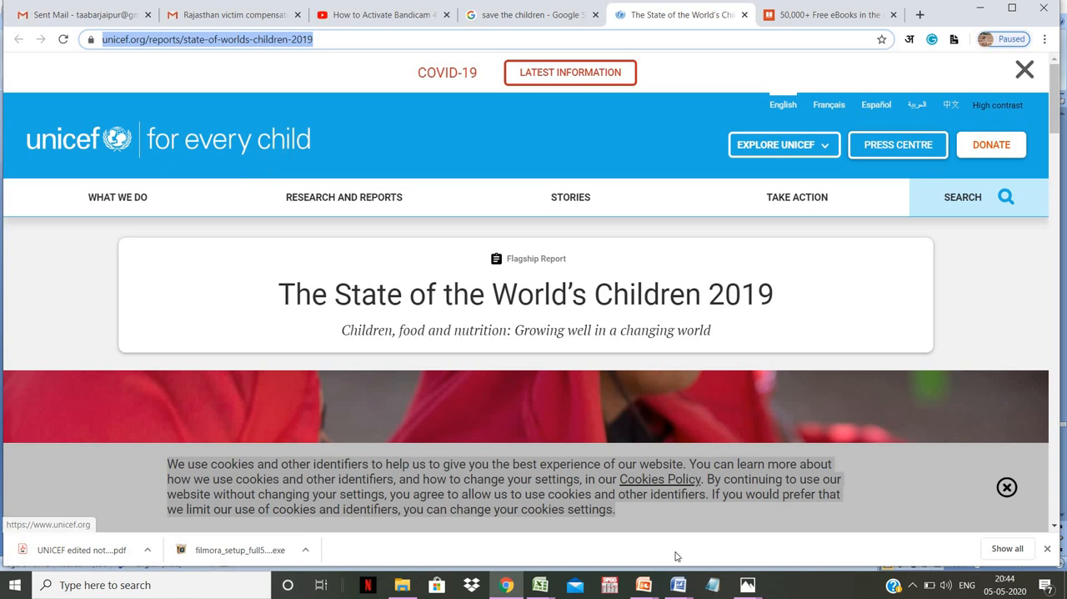
left_click(680, 586)
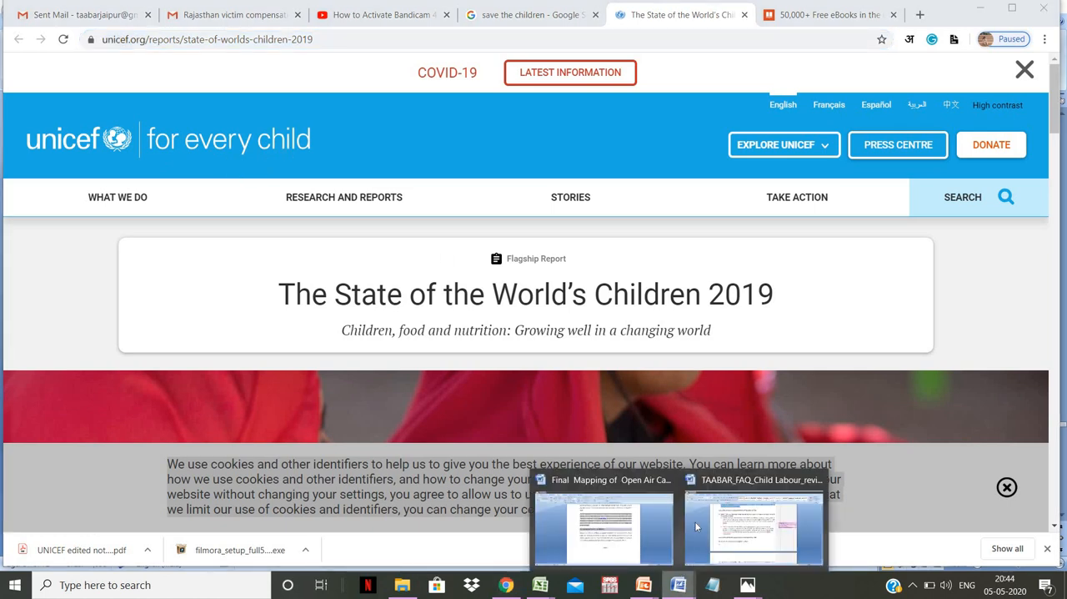
left_click(641, 522)
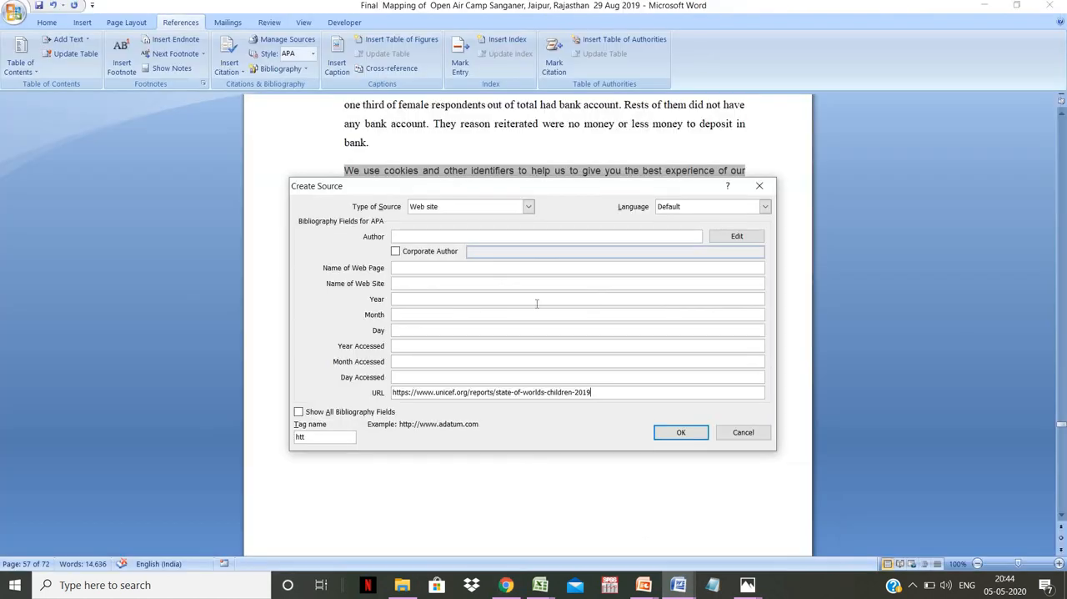
left_click(424, 267)
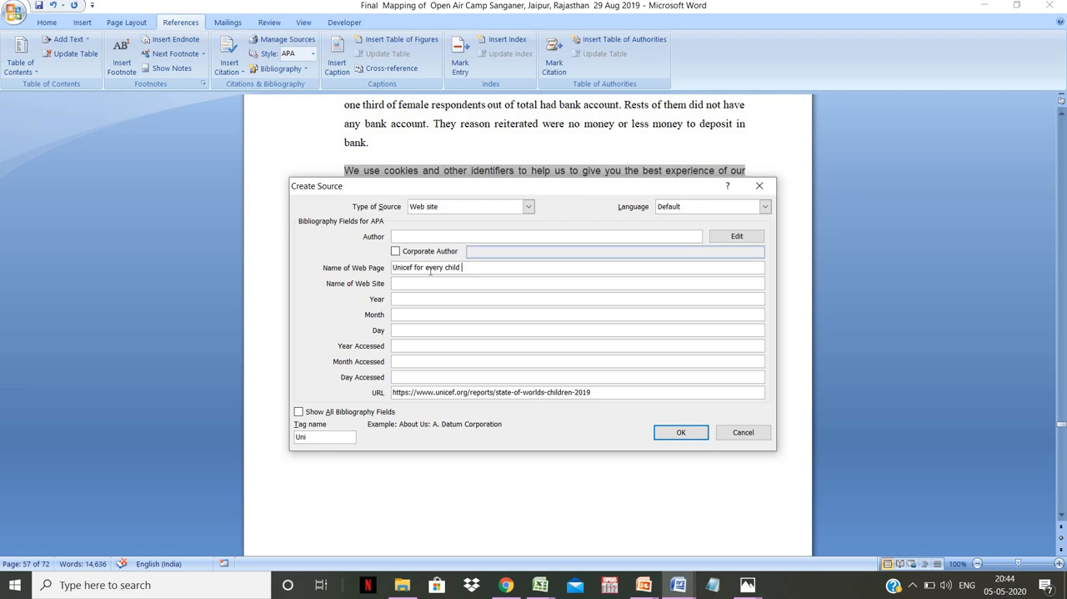
left_click_drag(463, 267, 388, 278)
key("Delete")
left_click(397, 283)
key("ctrl+v")
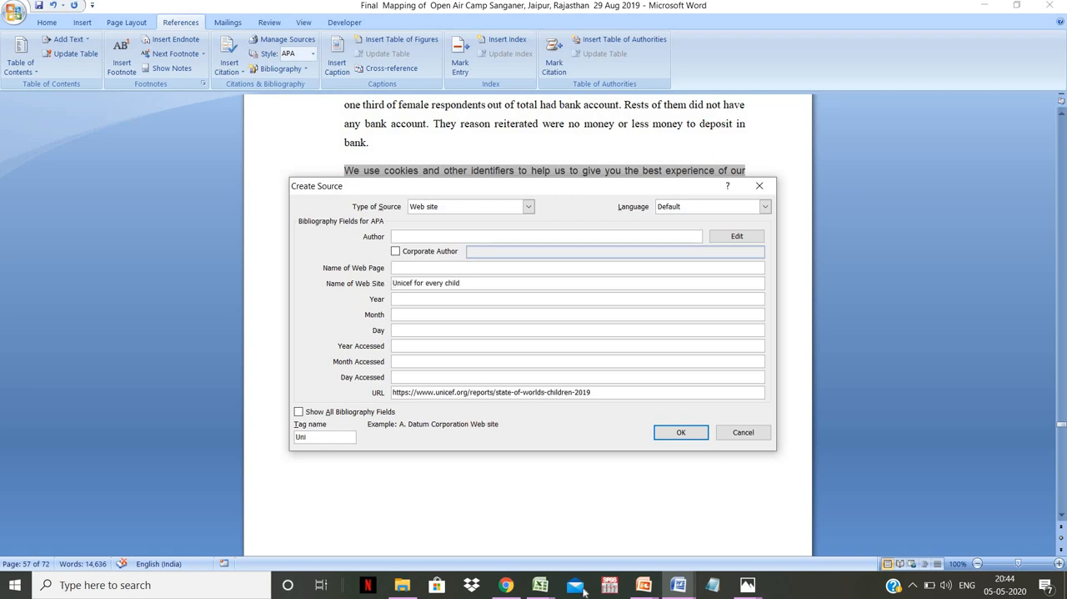
- Open UNICEF's What we do page in Chrome and enter "What we do" as the source's Name of Web Page in Word
left_click(506, 584)
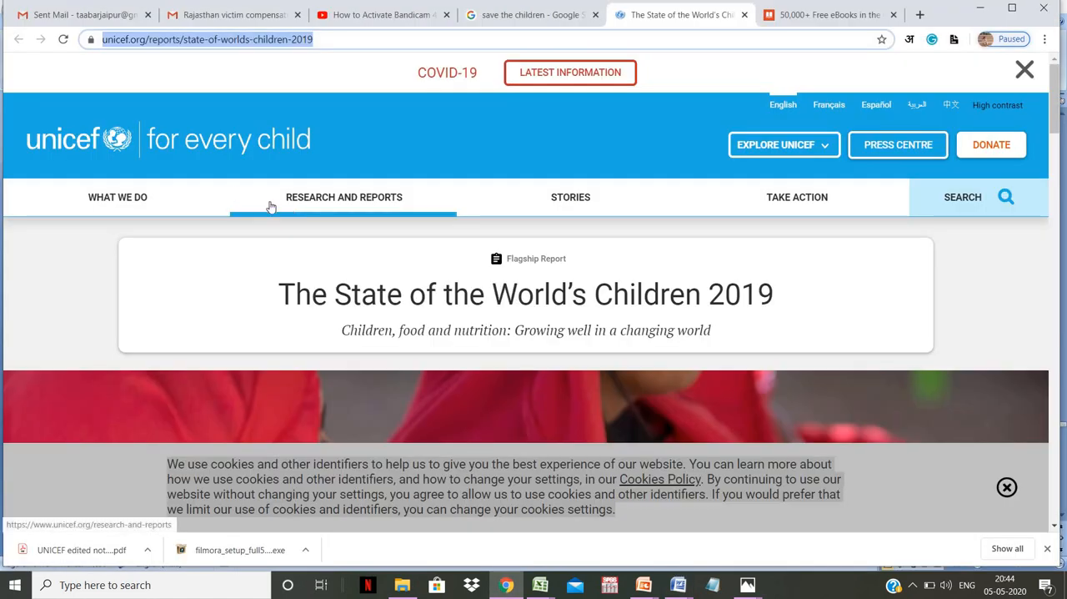
left_click(125, 200)
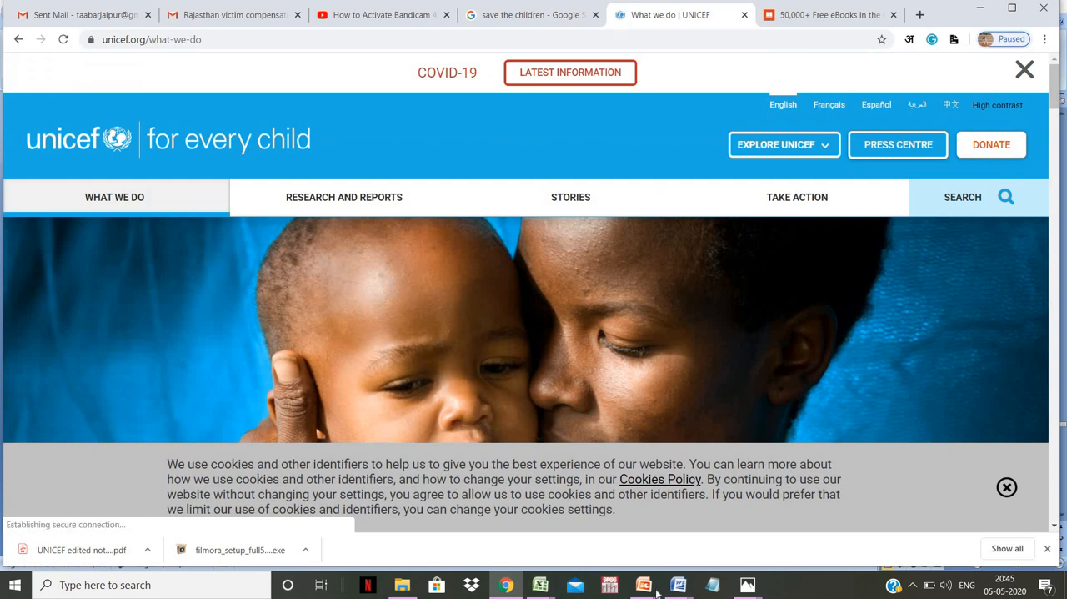
mouse_move(678, 584)
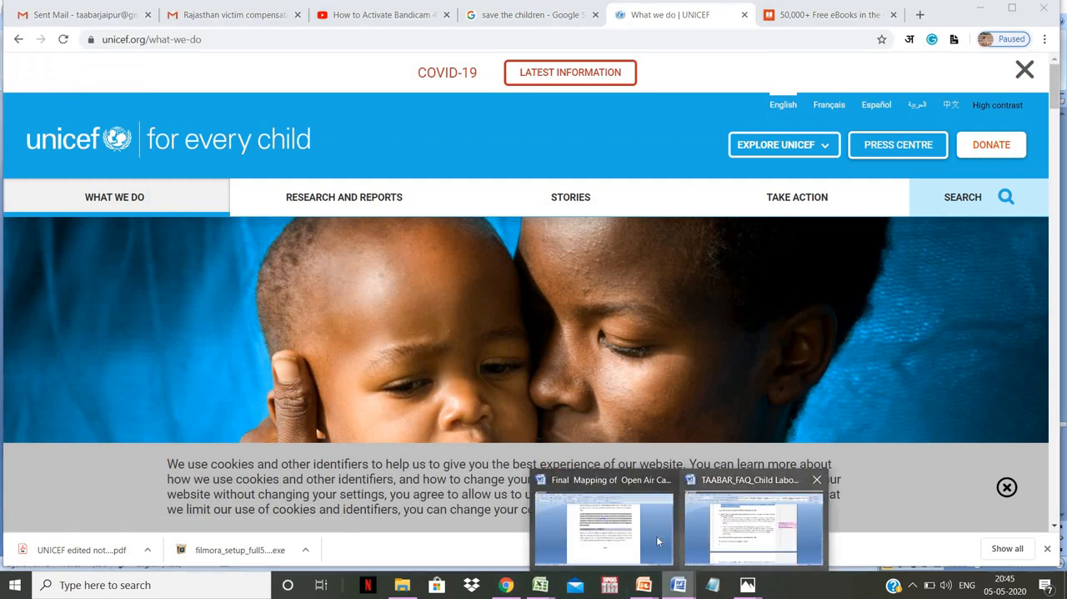
left_click(634, 534)
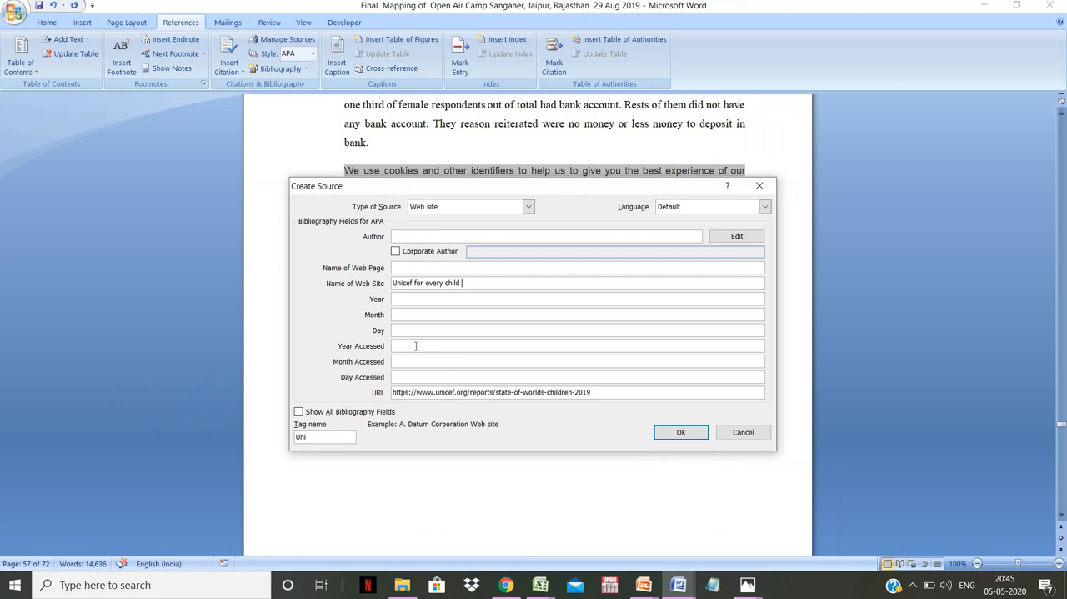
left_click(405, 266)
type("What ")
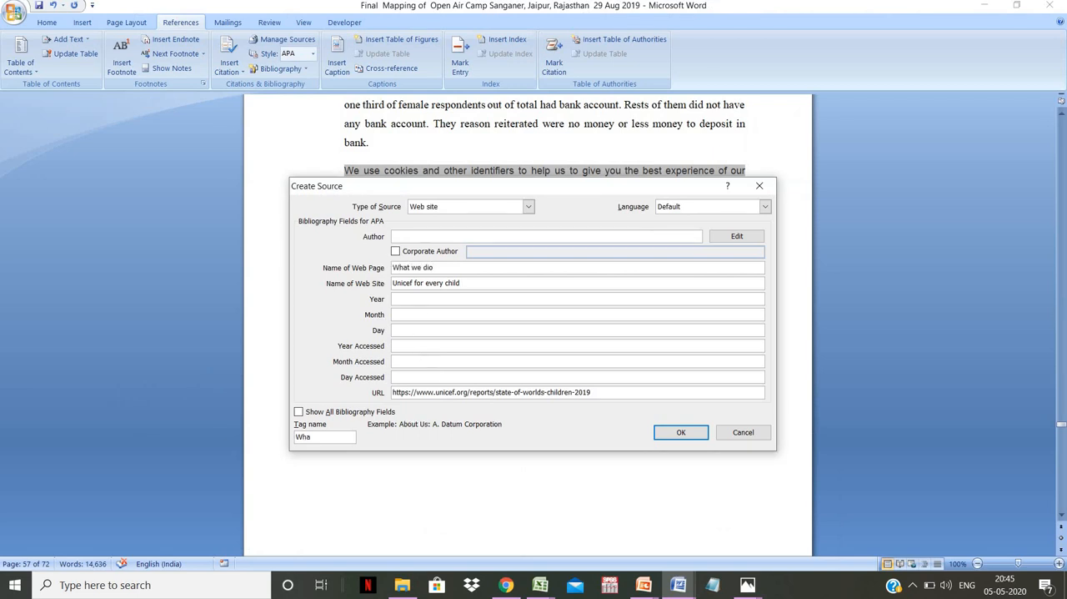
type("we do")
- Look through UNICEF's What we do page in Chrome down to its footer for publication date details, and return to the source form in Word
left_click(506, 587)
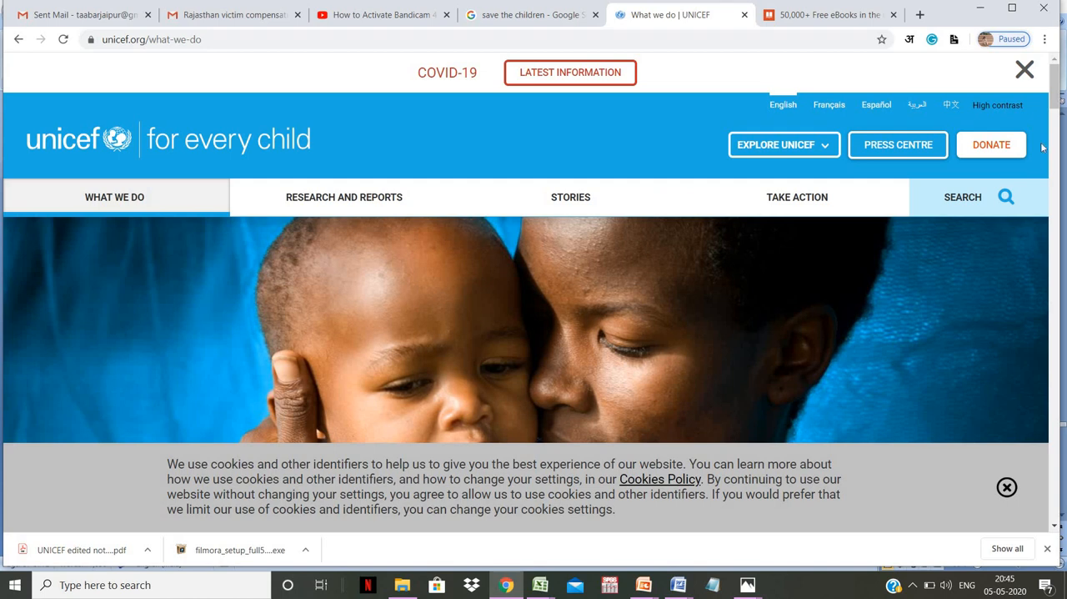
left_click_drag(1056, 98, 1058, 502)
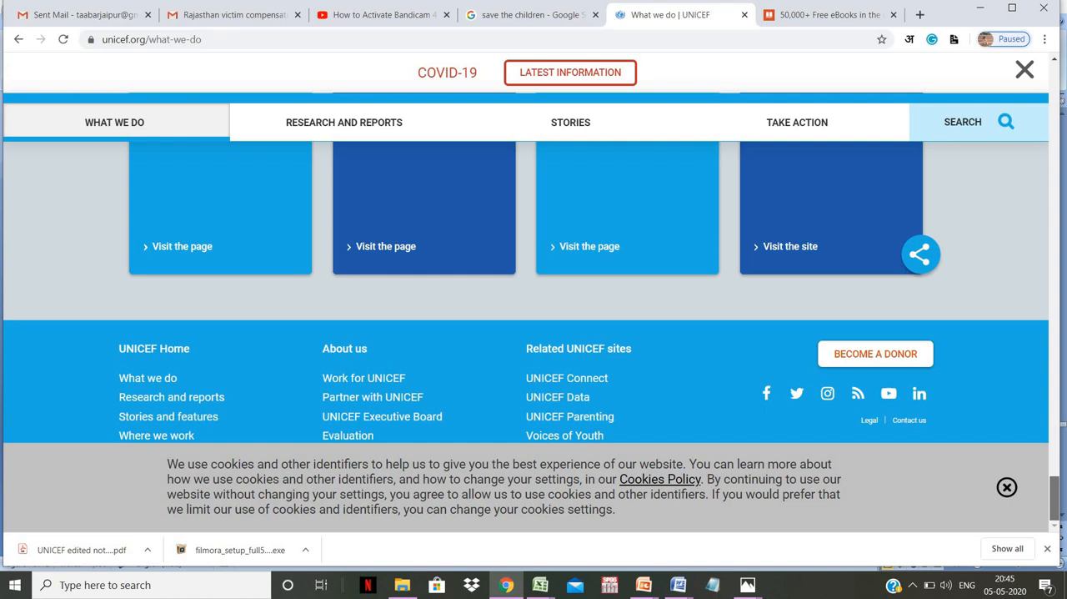
left_click_drag(1054, 504, 1019, 89)
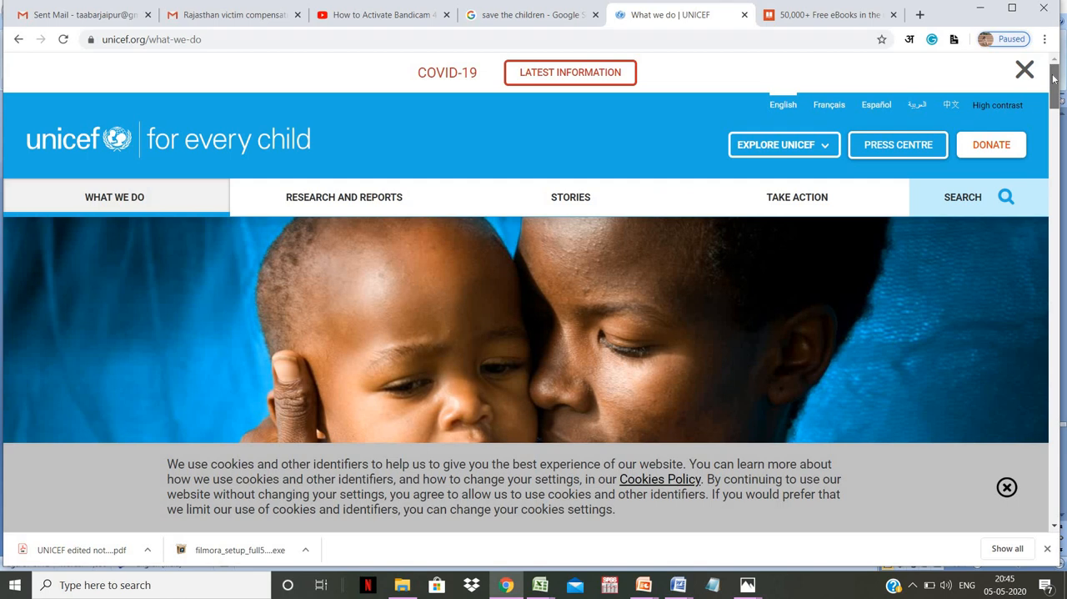
left_click_drag(1057, 84, 1056, 490)
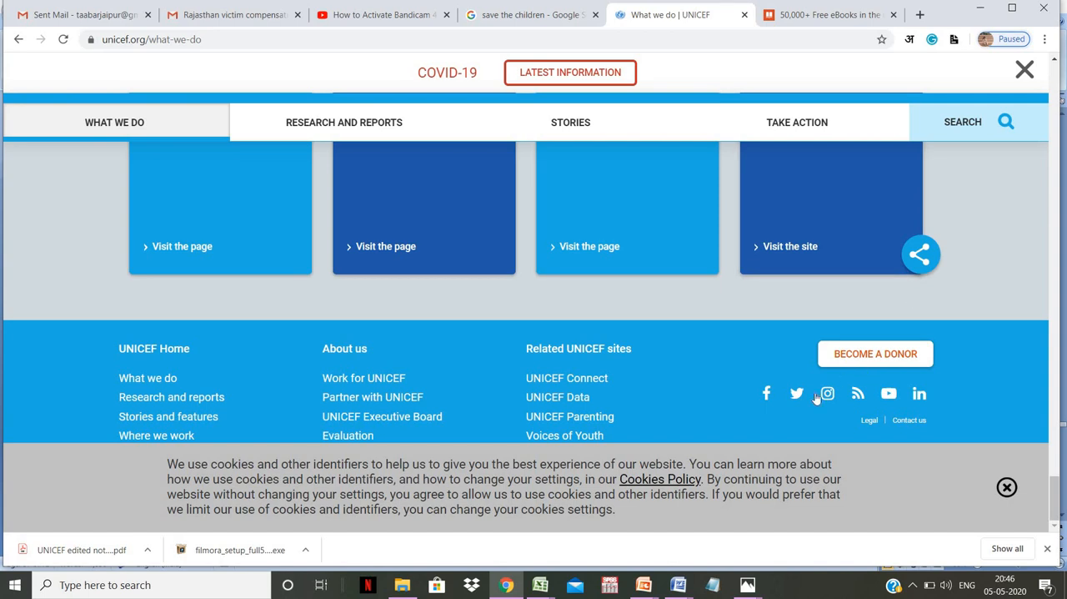
mouse_move(679, 585)
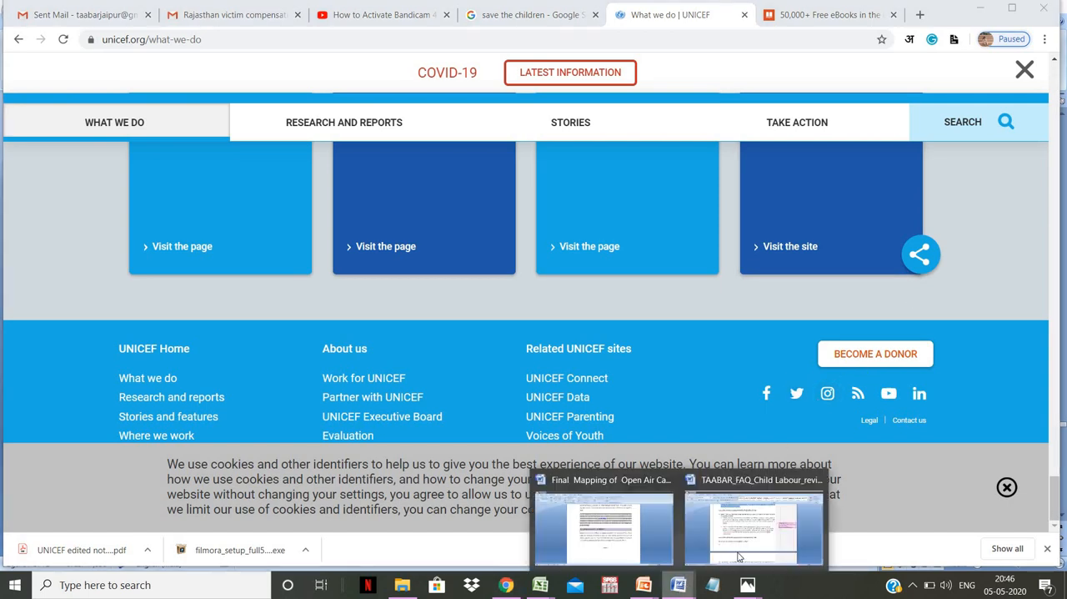
left_click(636, 541)
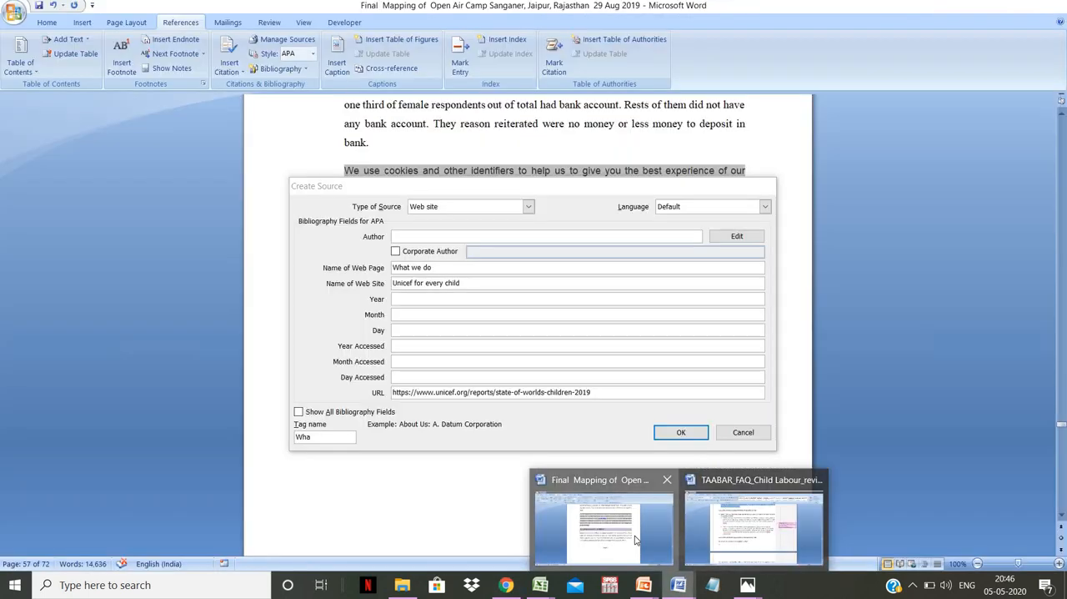
- Set the source's accessed date to 2020, May, 5 and insert the citation, adding two empty paragraphs after it
left_click(406, 299)
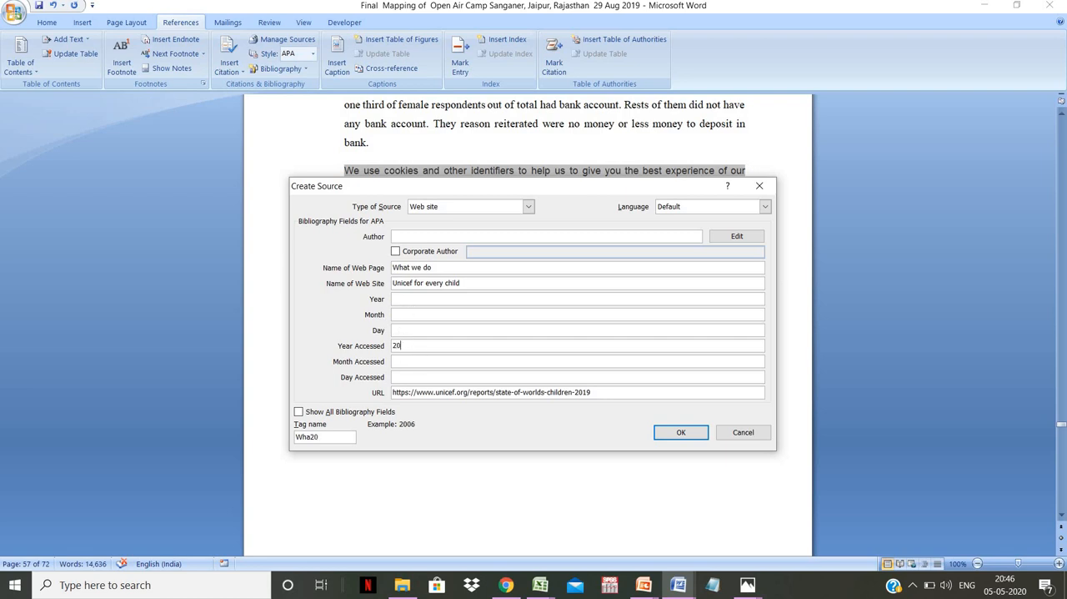
left_click(401, 362)
key("Tab")
left_click(680, 432)
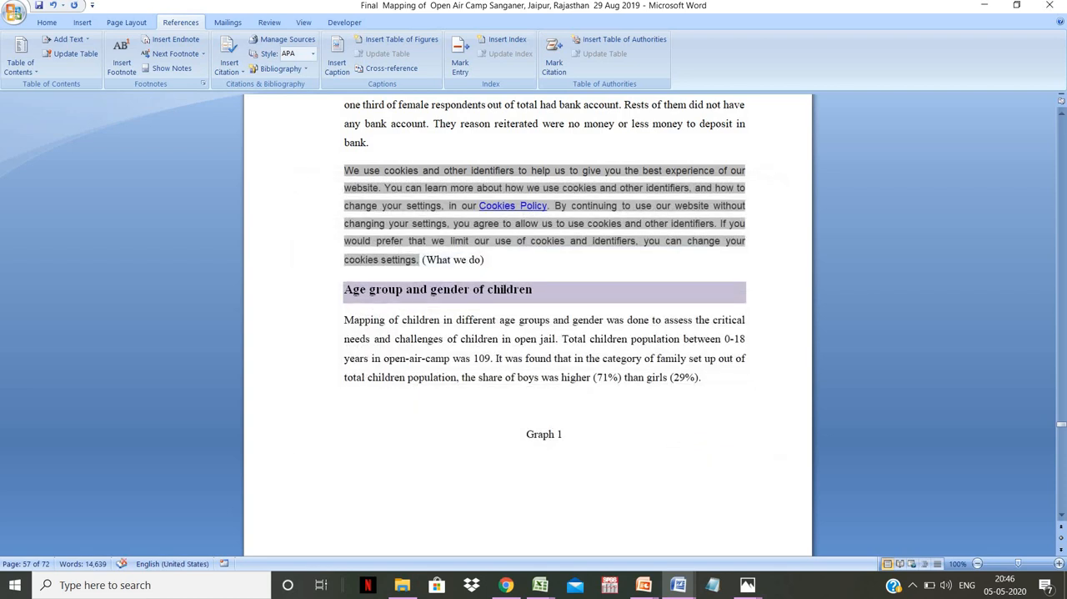
key("Return")
key("Return")
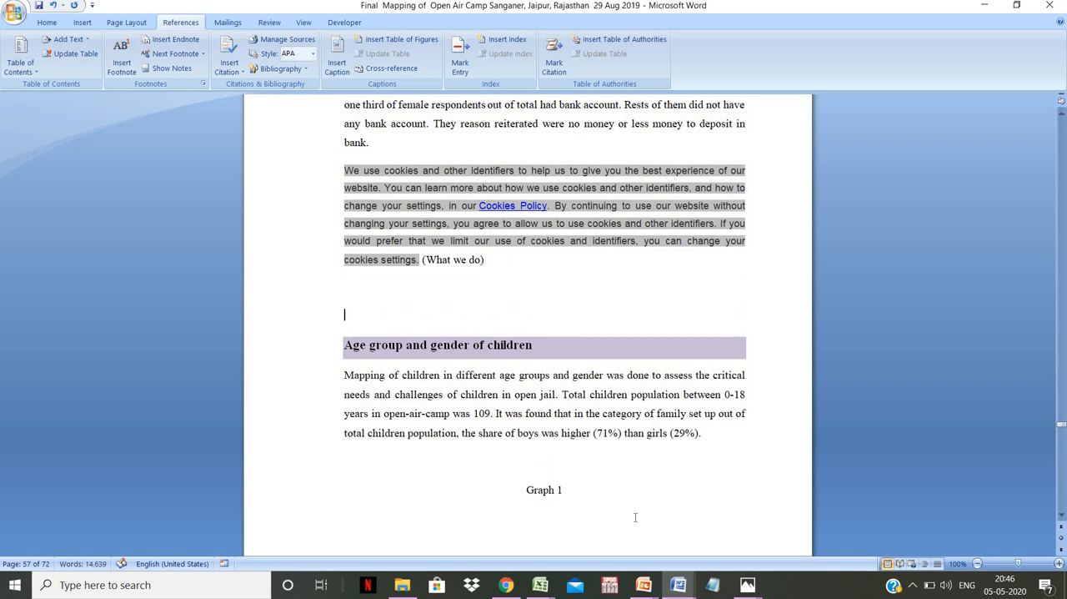
- Switch to the ManyBooks site in Chrome and open The Adventures of Tom Sawyer from the Action & Adventure genre
left_click(505, 586)
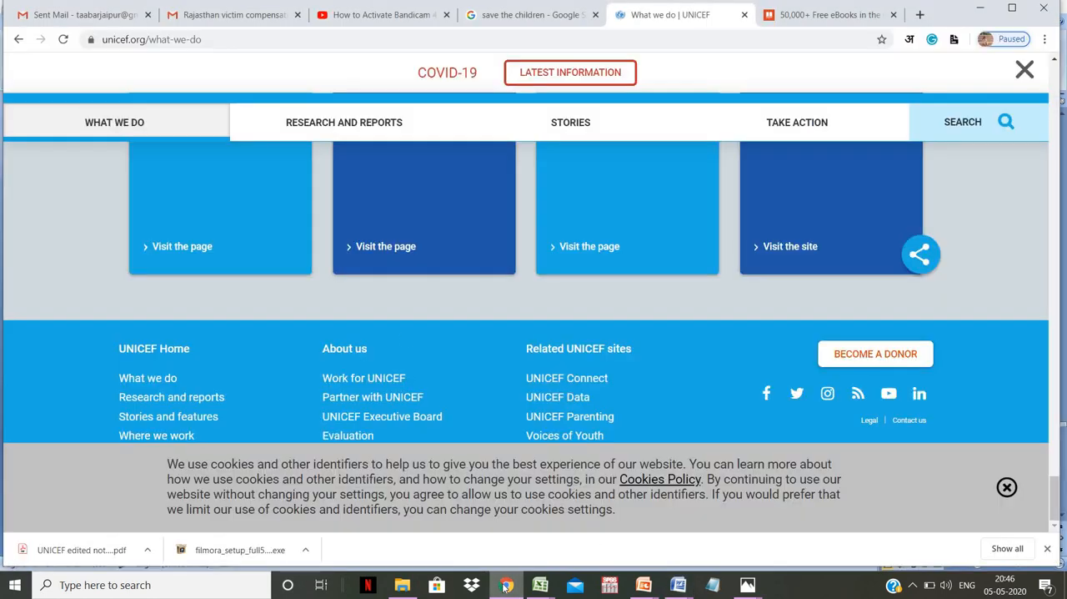
left_click(799, 22)
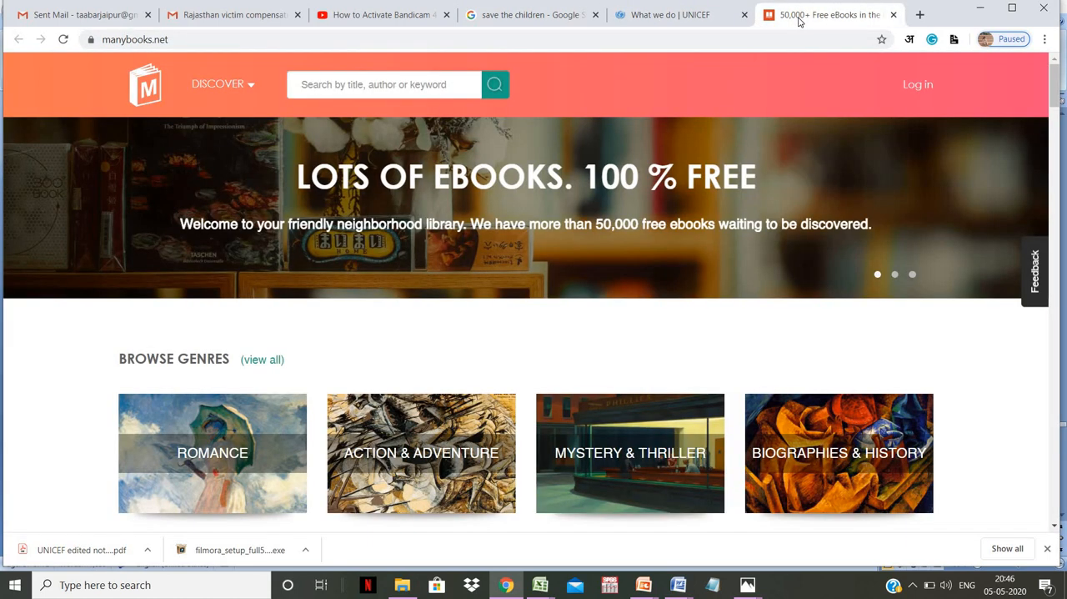
left_click(417, 436)
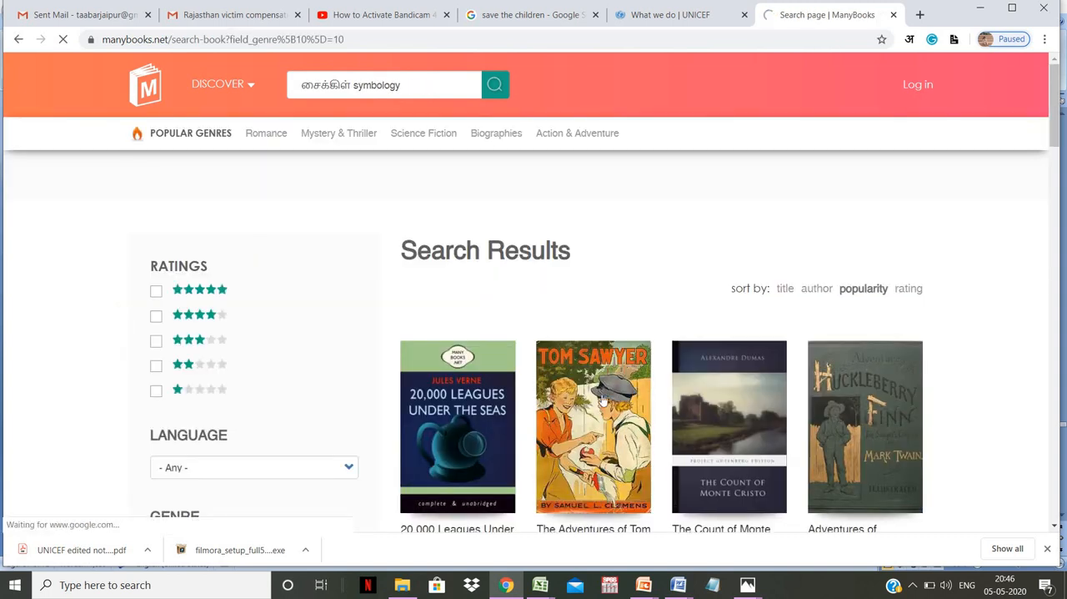
left_click(602, 400)
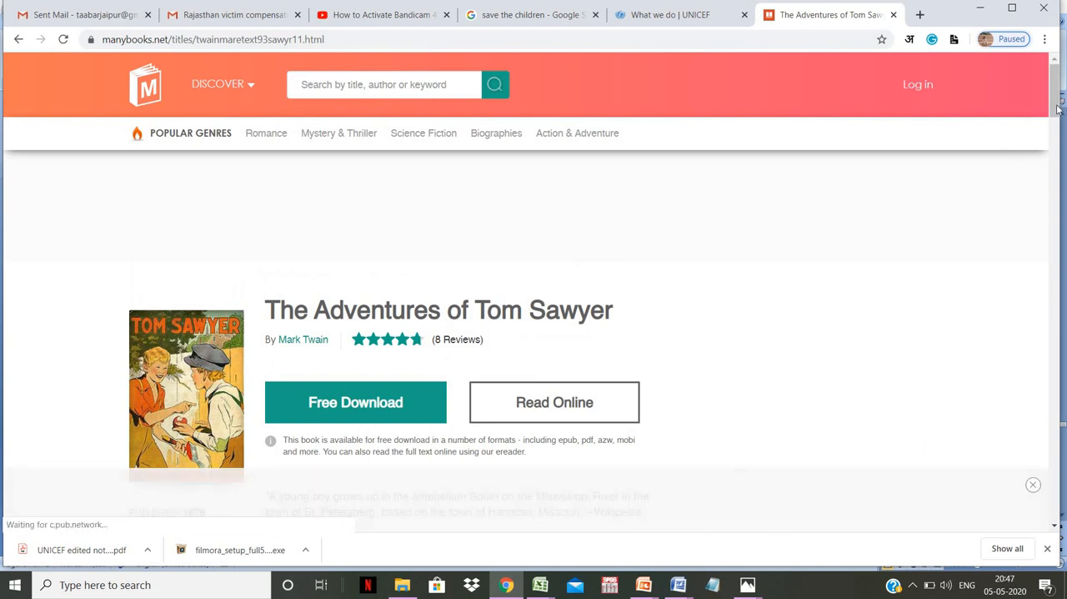
- Copy the first two lines of the Tom Sawyer book excerpt and paste them below the UNICEF citation in the Word report
left_click_drag(1057, 109, 1051, 140)
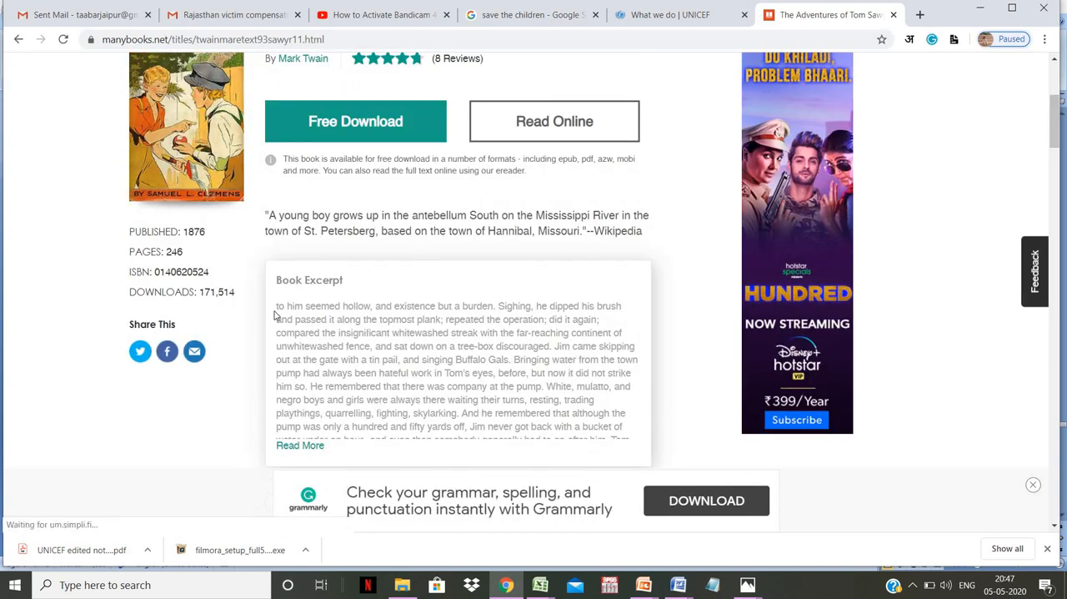
left_click_drag(278, 307, 606, 324)
key("ctrl+c")
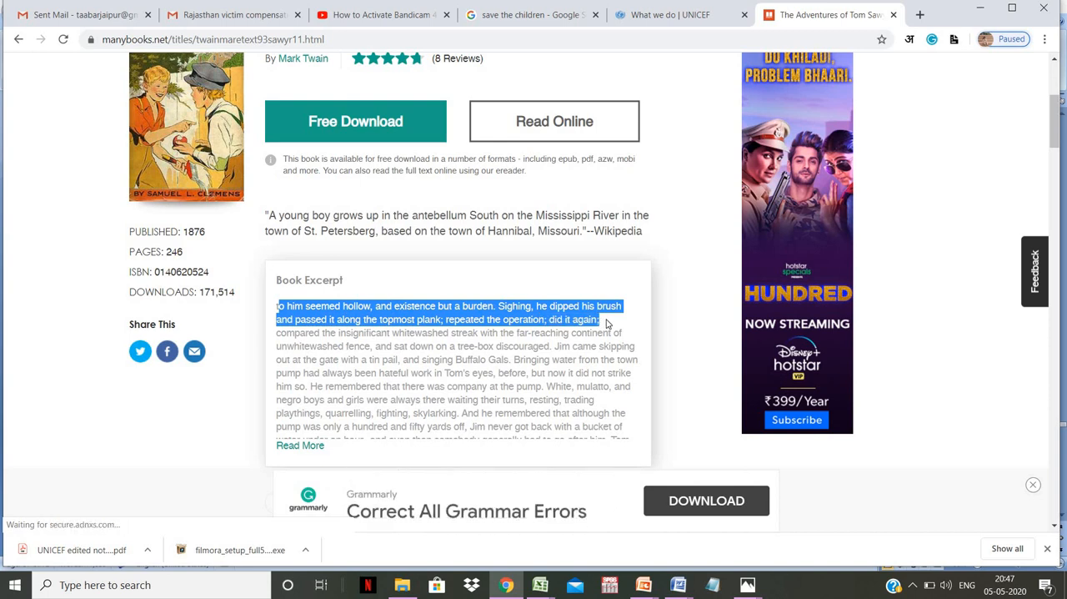
left_click(677, 584)
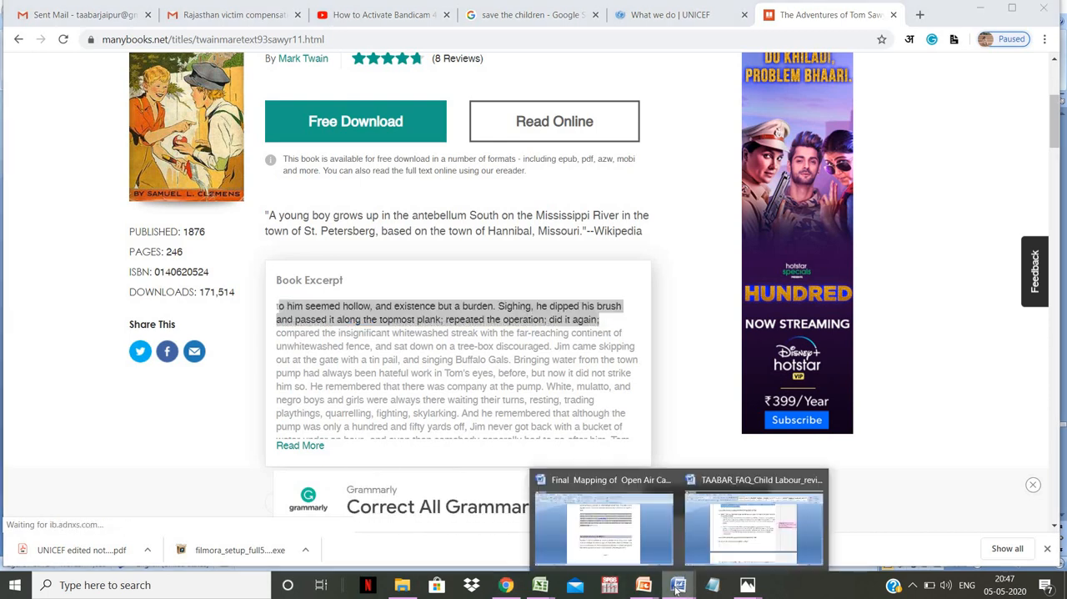
left_click(656, 527)
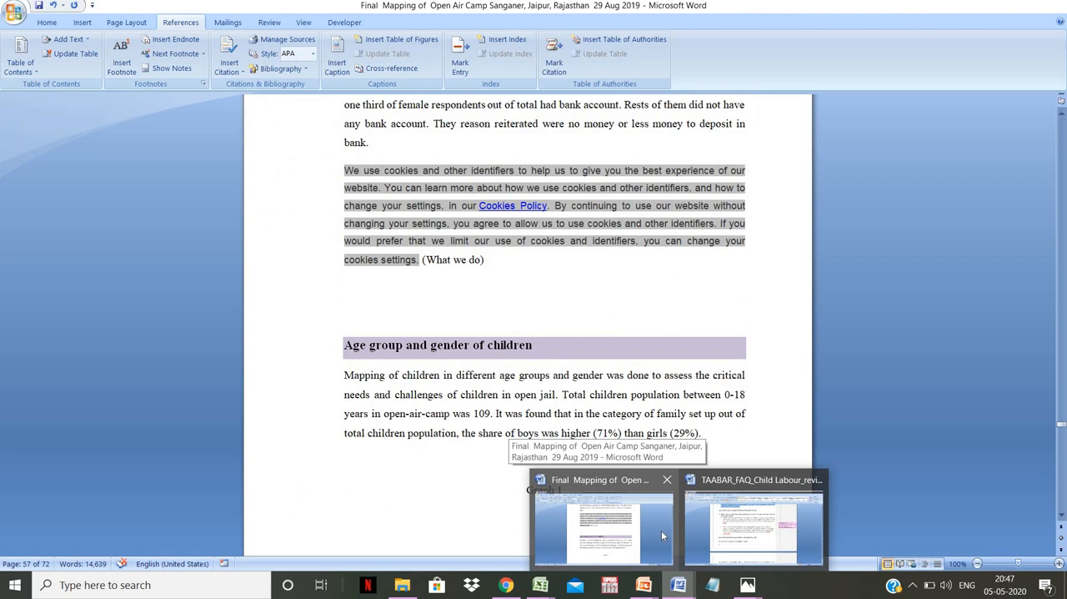
left_click(523, 309)
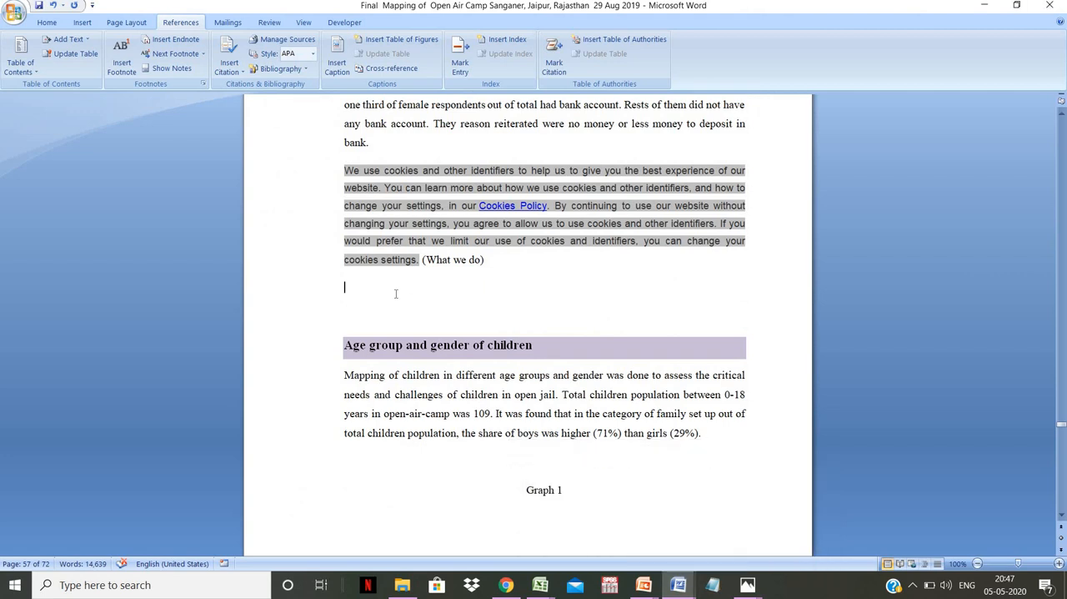
key("ctrl+v")
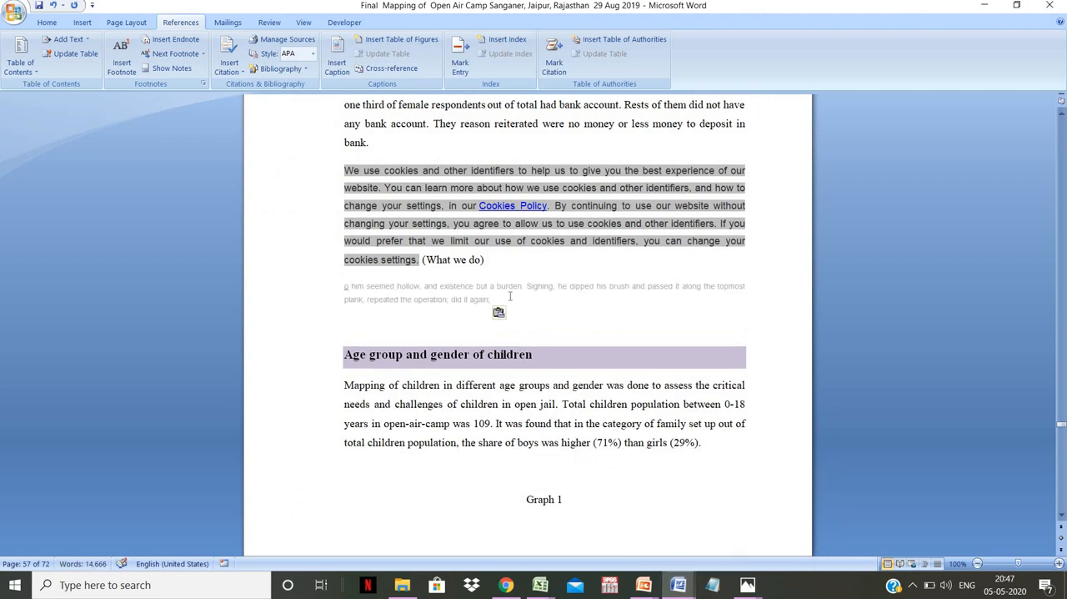
- Start a new citation source for the pasted excerpt, look through the available source types and set the type to Book
left_click(243, 74)
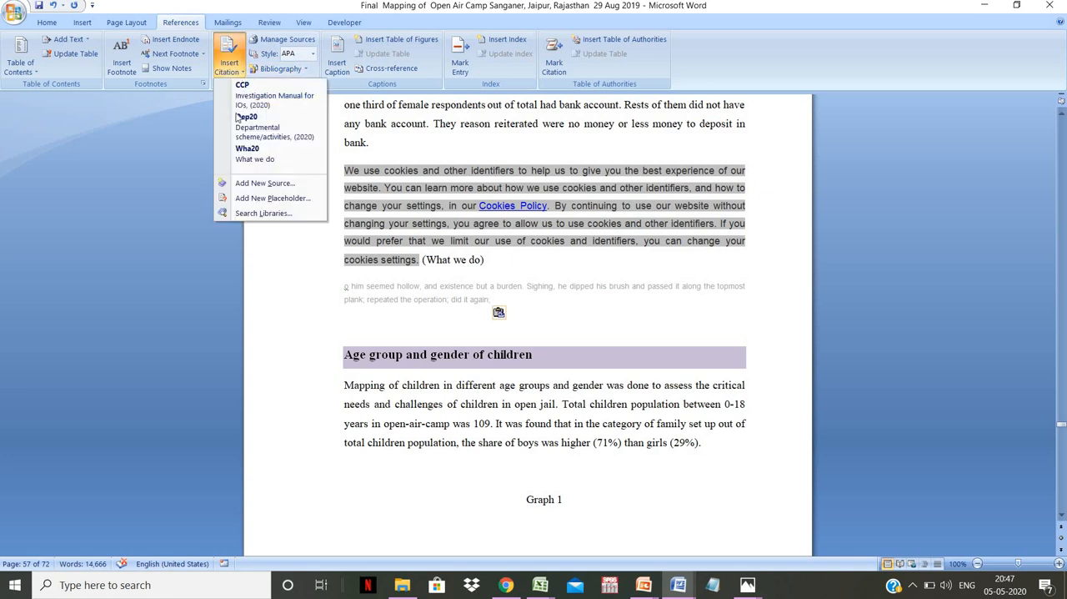
left_click(252, 184)
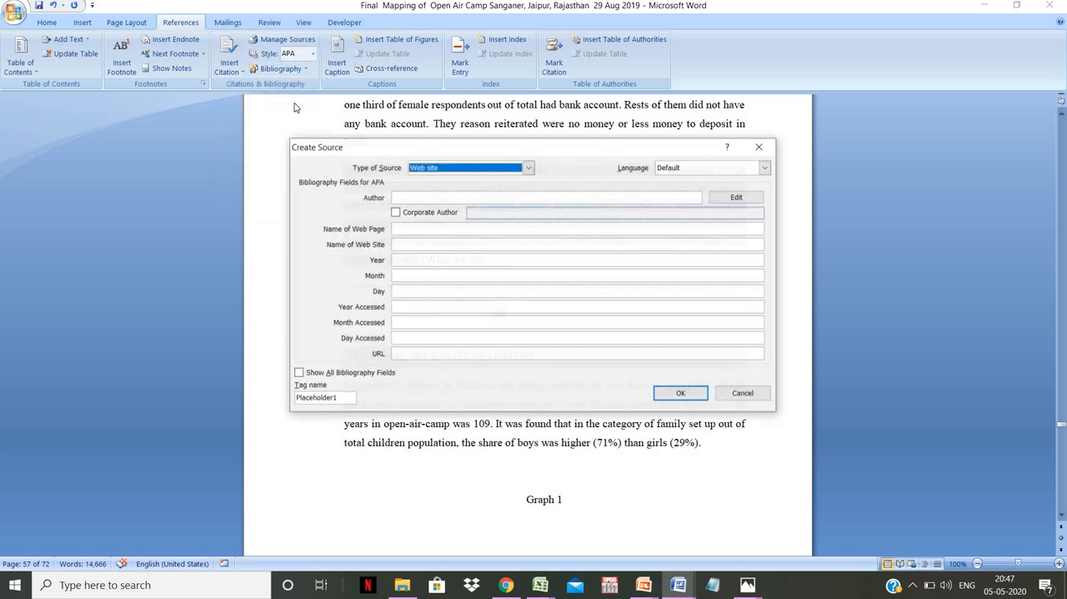
left_click(529, 168)
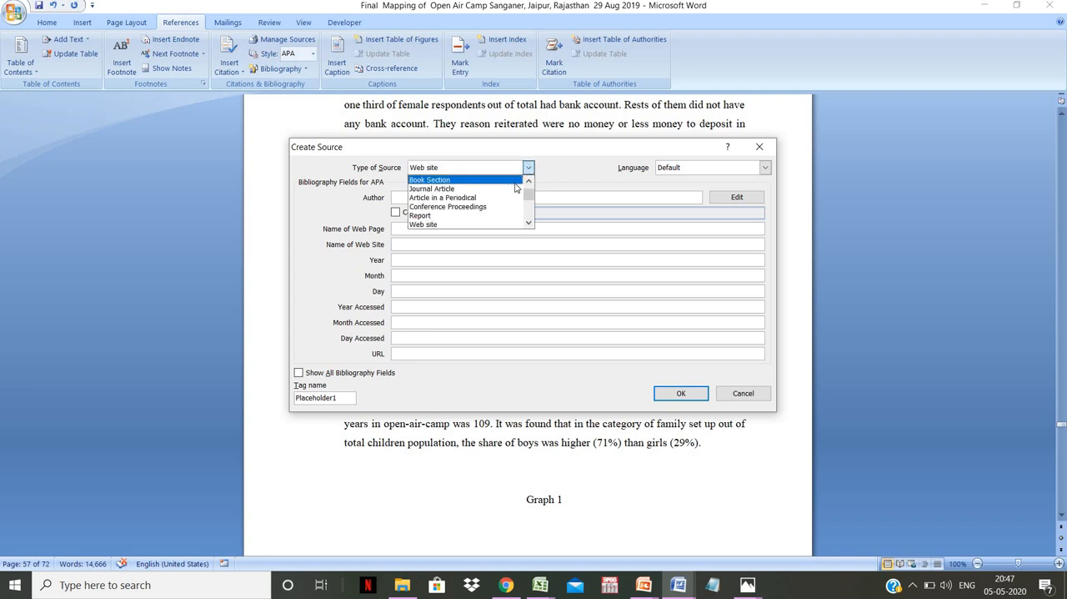
left_click_drag(529, 194, 529, 187)
key("Escape")
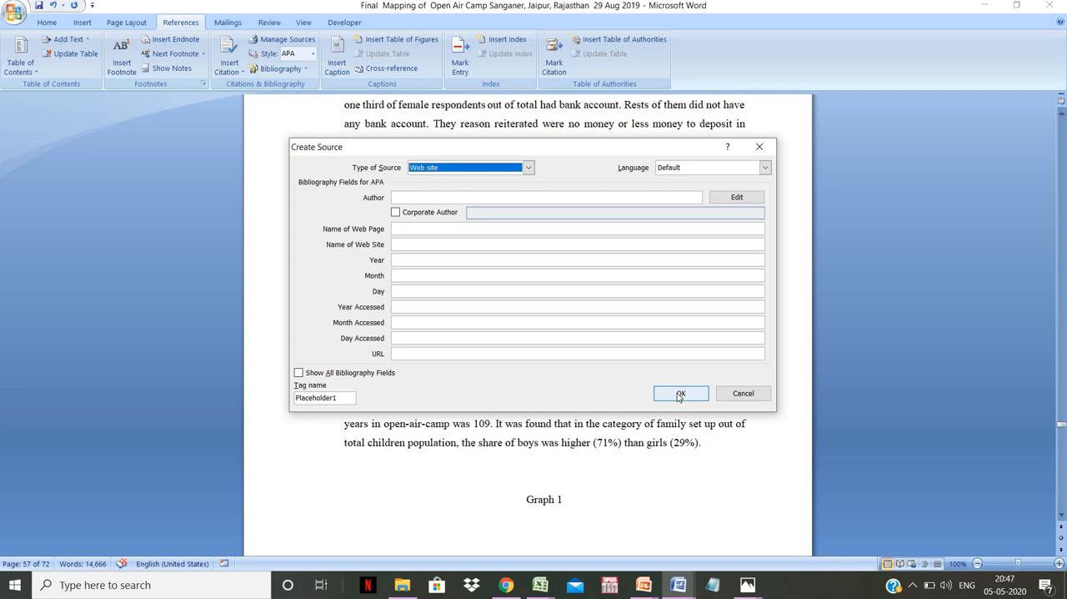
left_click(528, 167)
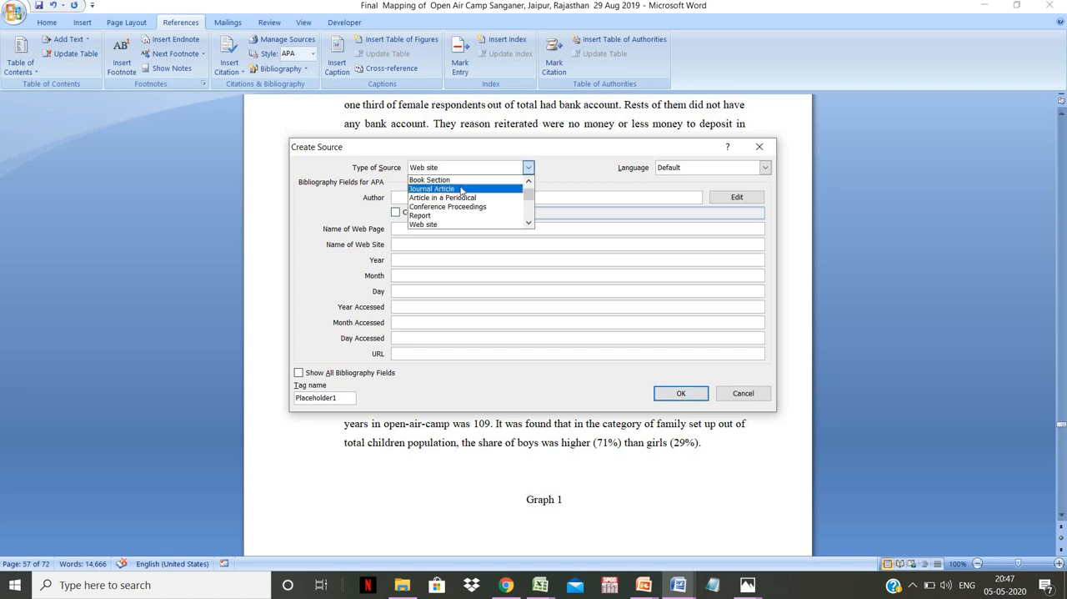
scroll(527, 200, "up", 1)
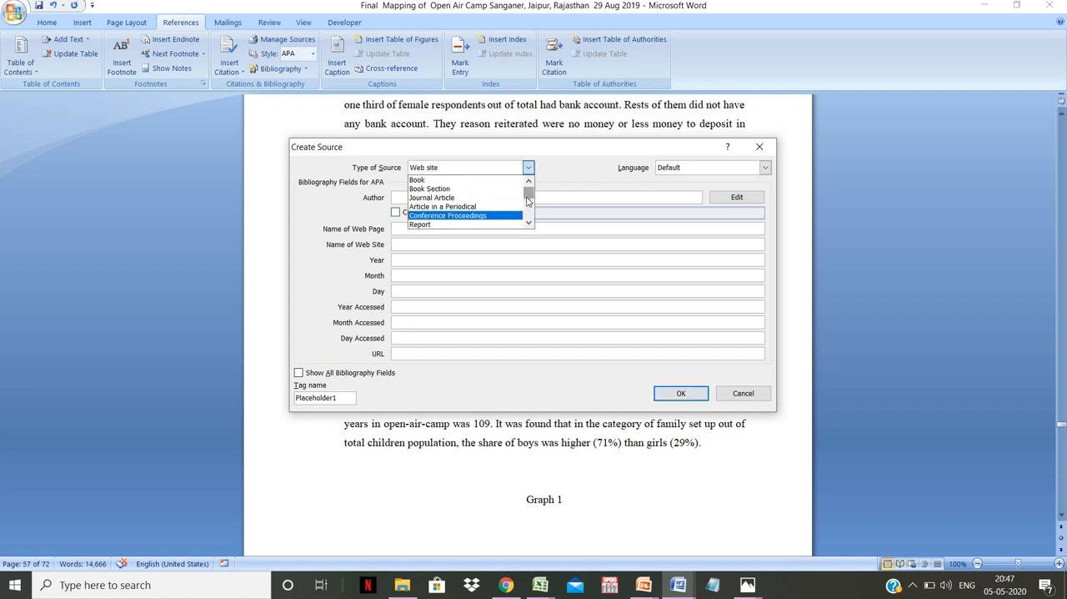
left_click_drag(527, 200, 535, 213)
scroll(531, 207, "up", 1)
scroll(531, 209, "down", 1)
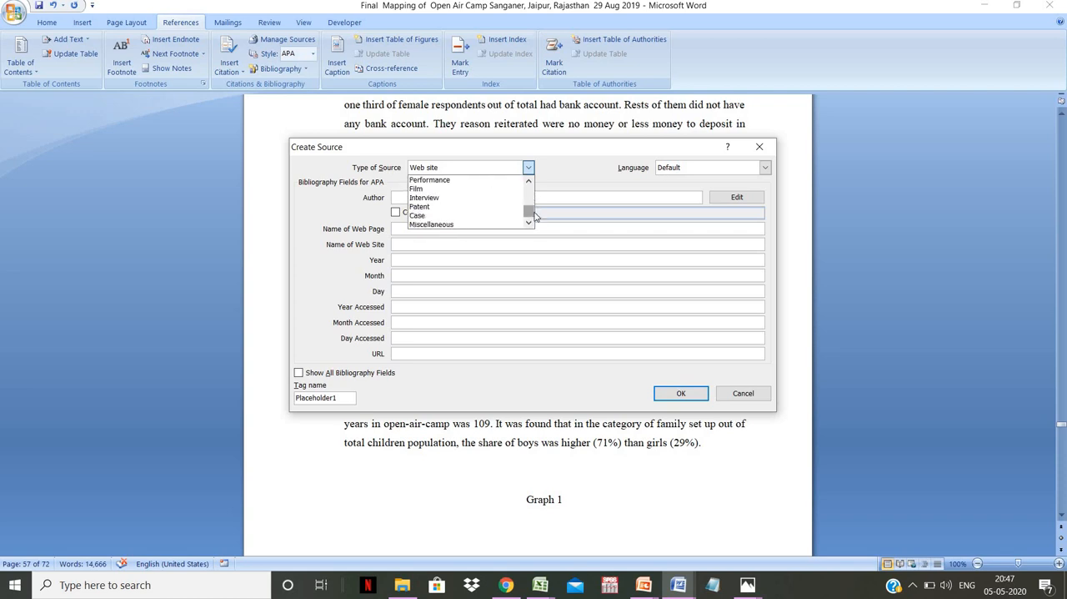
scroll(471, 185, "up", 4)
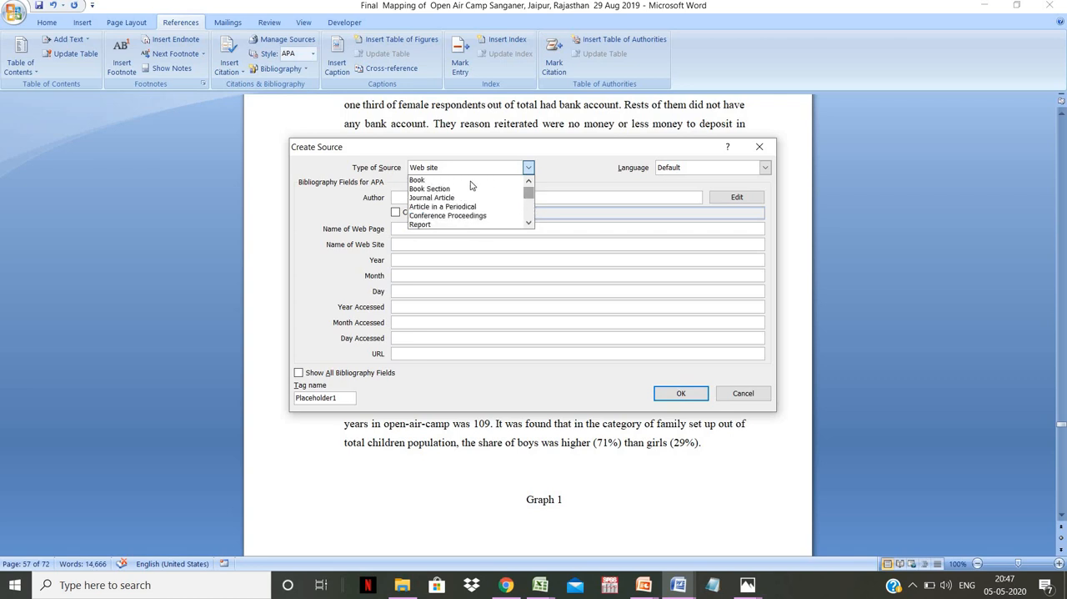
left_click(466, 182)
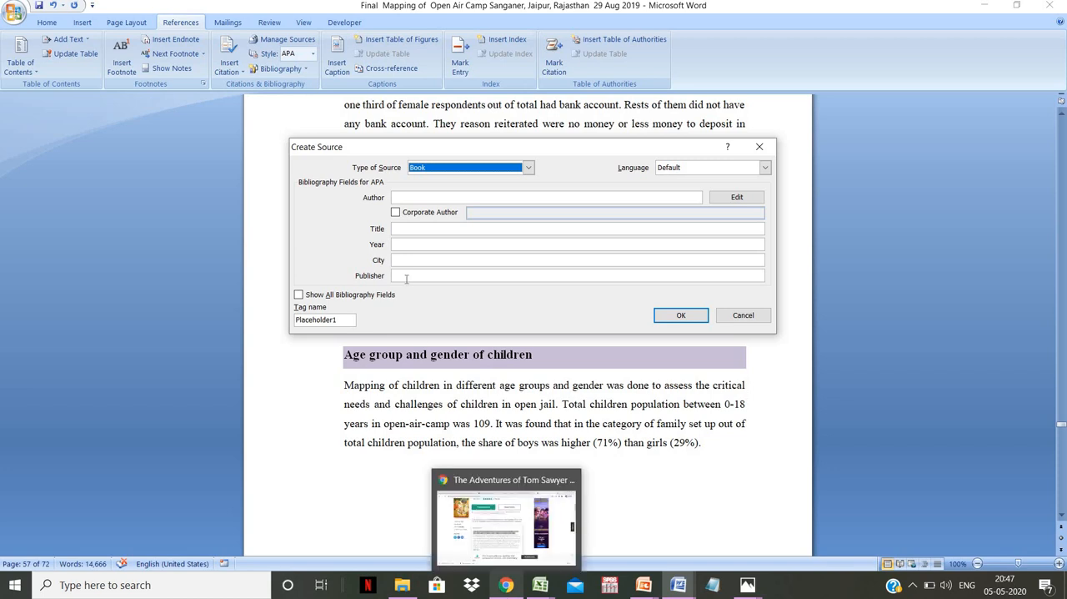
- Check the book's title on the ManyBooks page in Chrome and enter "The adventure of tom Sswyer" as the source's Title in Word
left_click(503, 585)
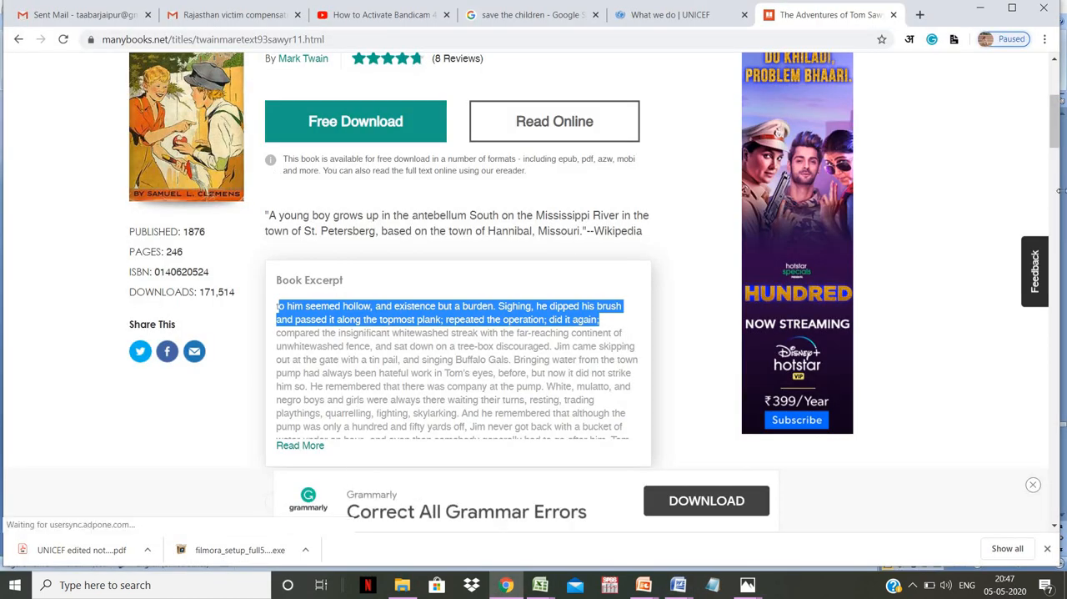
left_click_drag(1056, 130, 1063, 98)
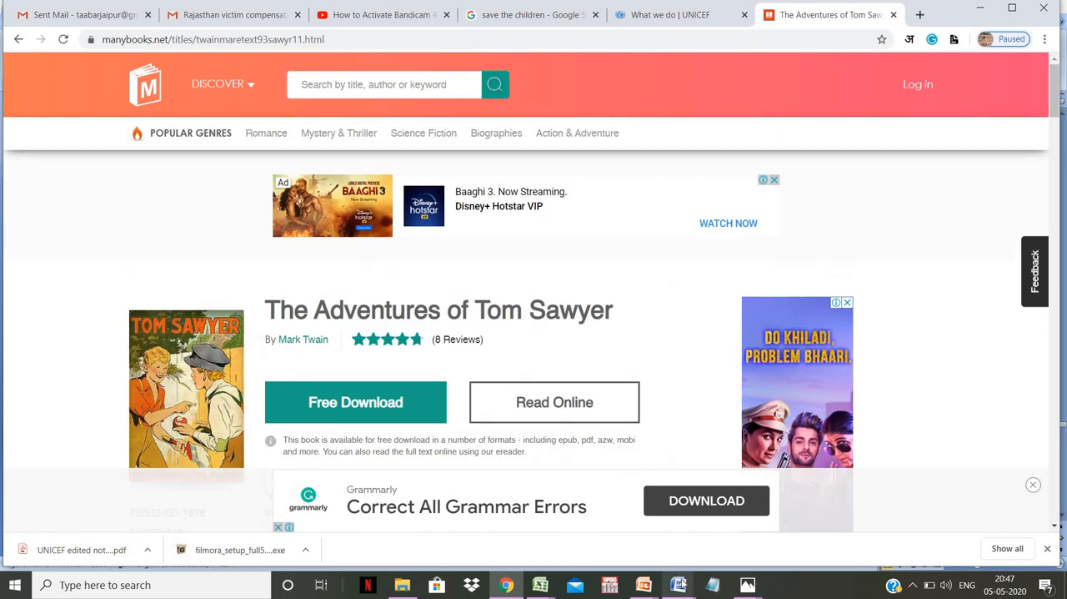
mouse_move(678, 584)
left_click(641, 541)
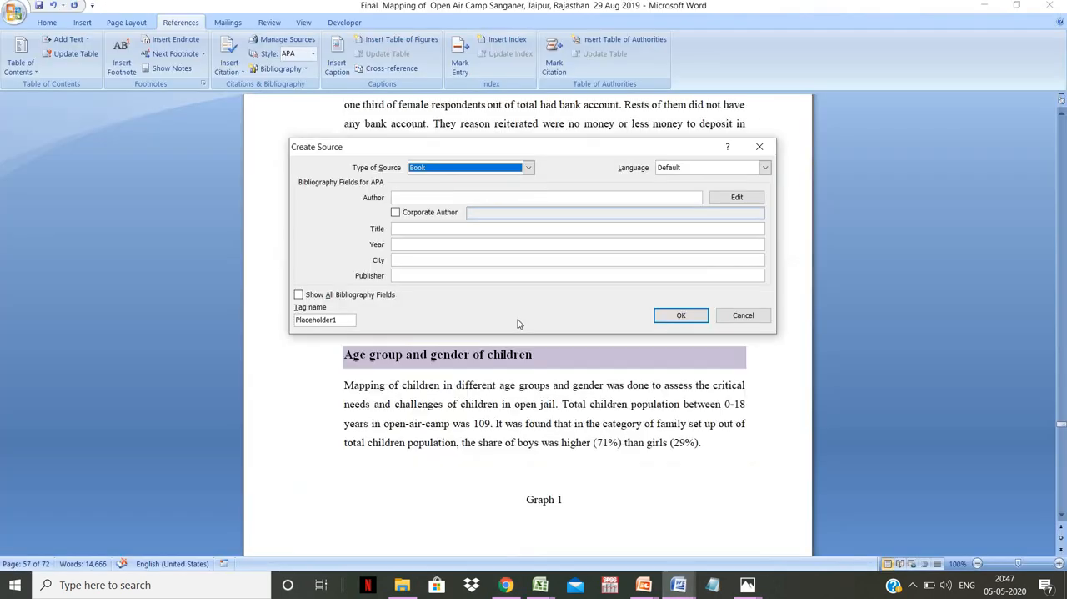
left_click(443, 230)
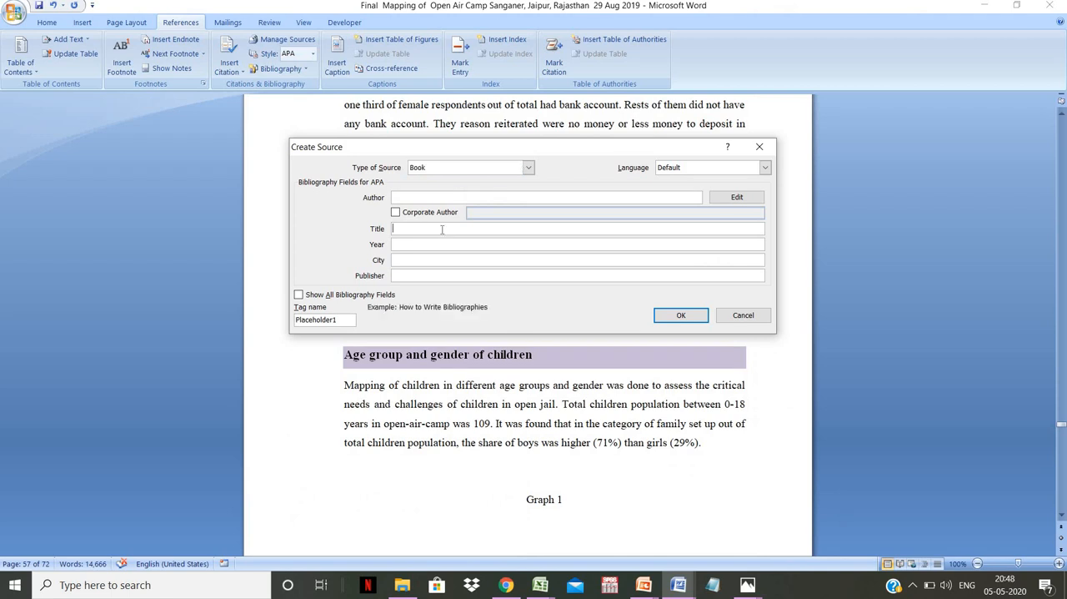
type("The adventure of tom Sawyer")
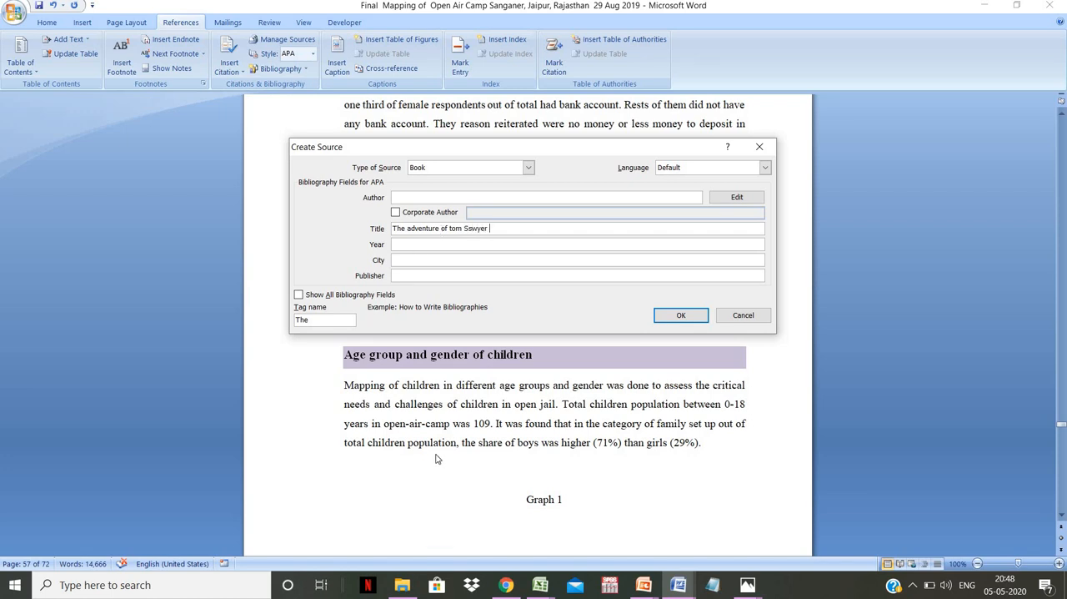
- Check the book's publication year on the ManyBooks page in Chrome and enter 1876 as the source's Year in Word
left_click(506, 585)
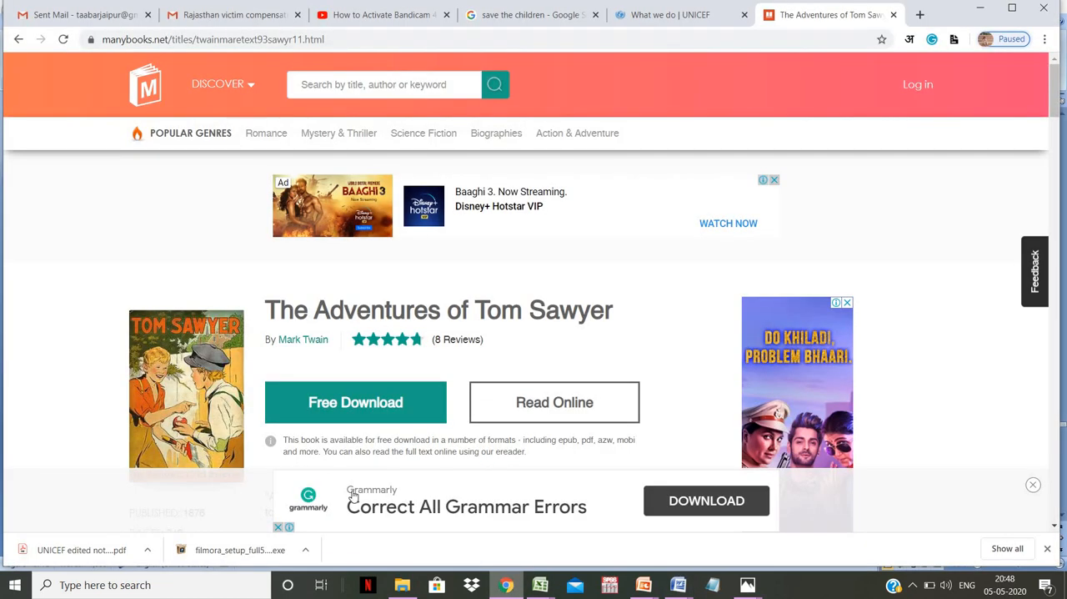
left_click_drag(1057, 102, 1058, 121)
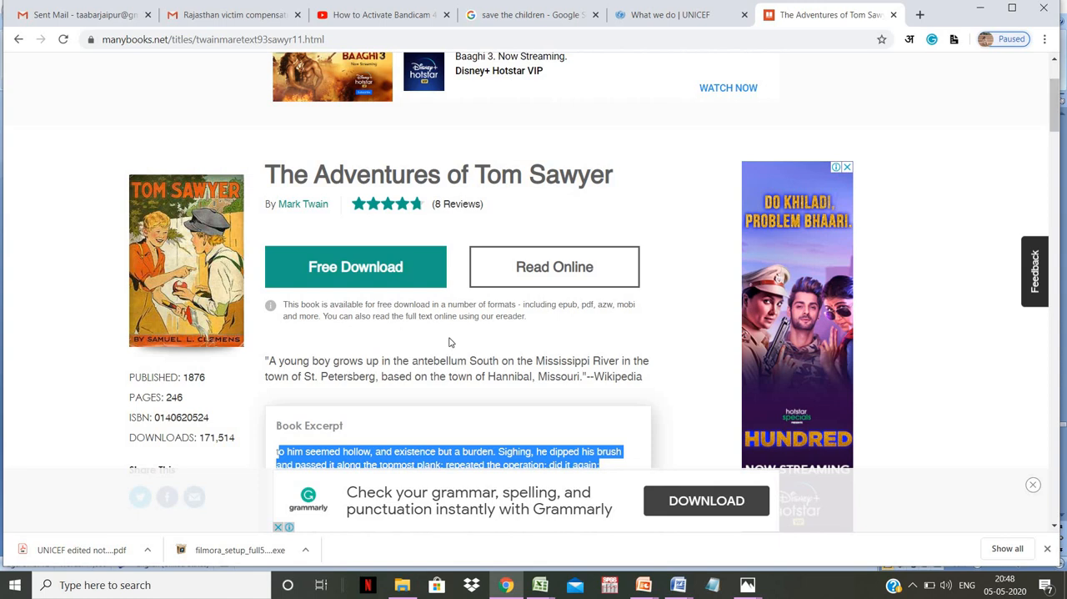
mouse_move(678, 584)
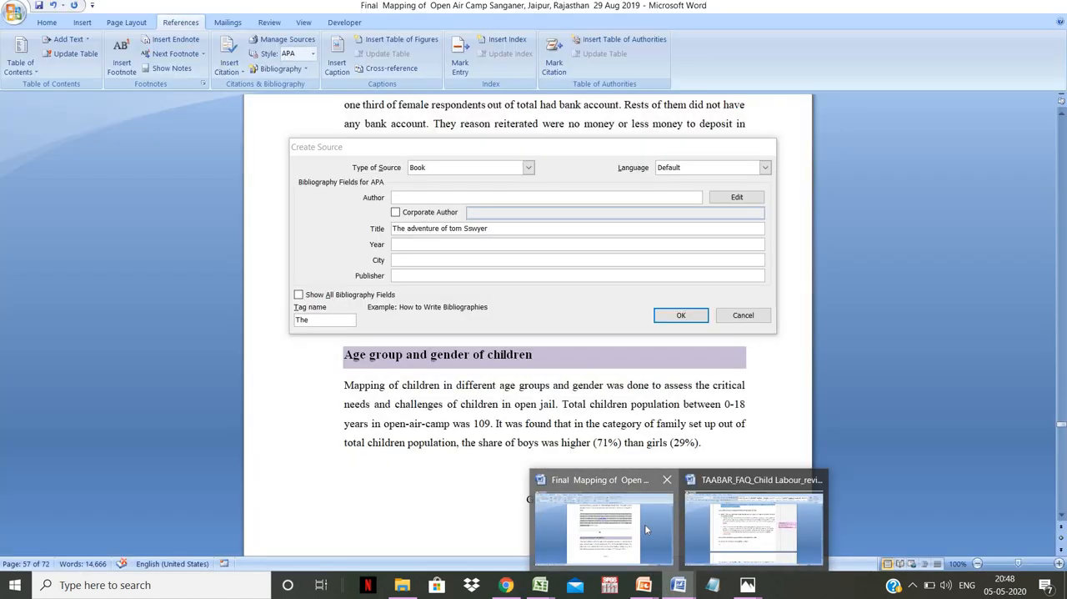
left_click(644, 523)
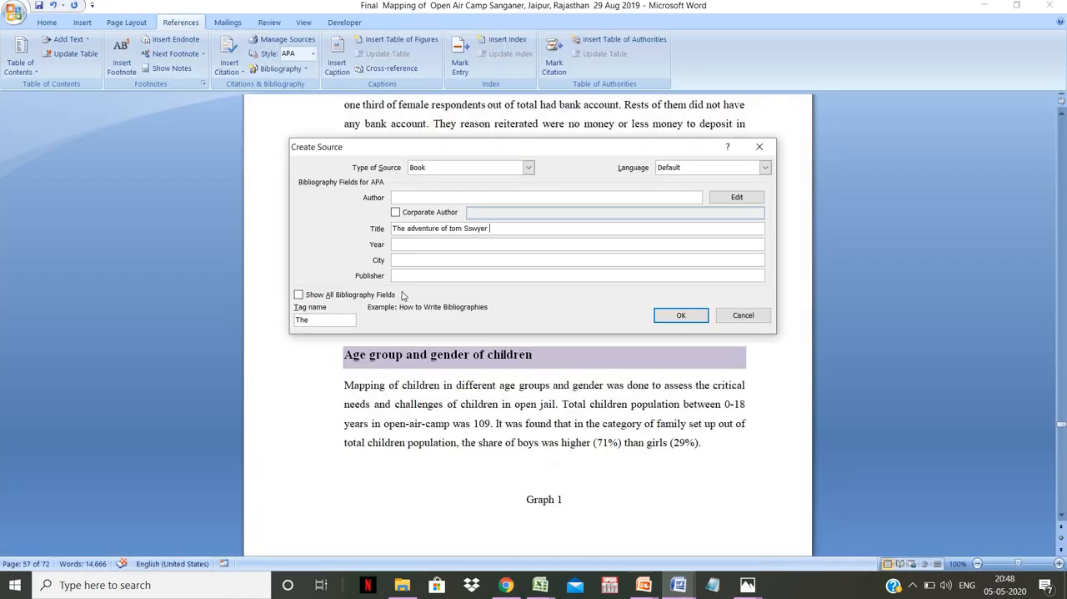
left_click(403, 243)
type("1876")
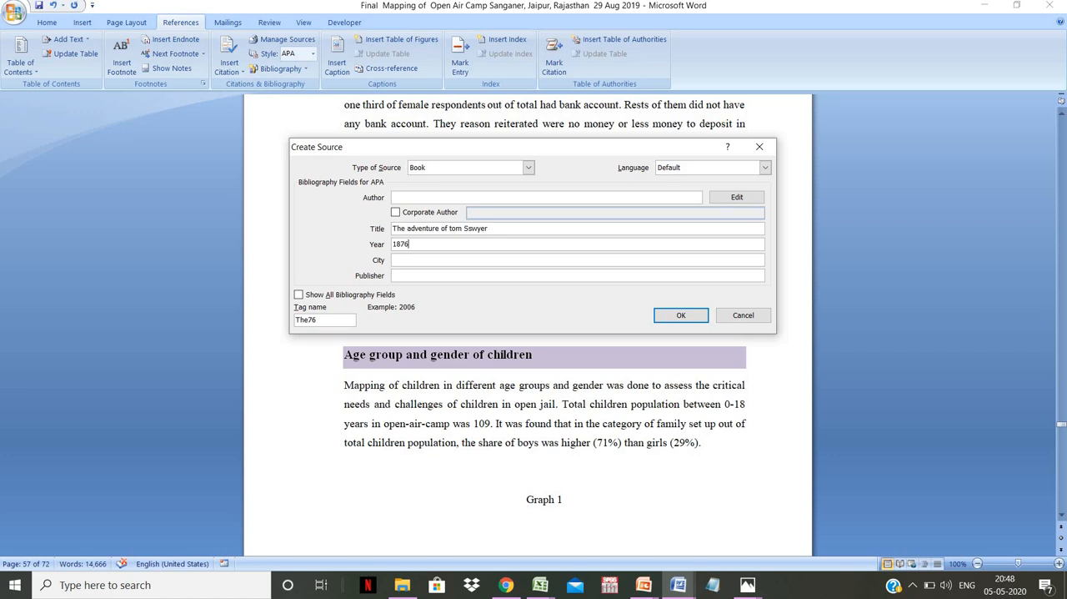
- Look through the Tom Sawyer page on ManyBooks in Chrome for the city and publisher details
left_click(507, 584)
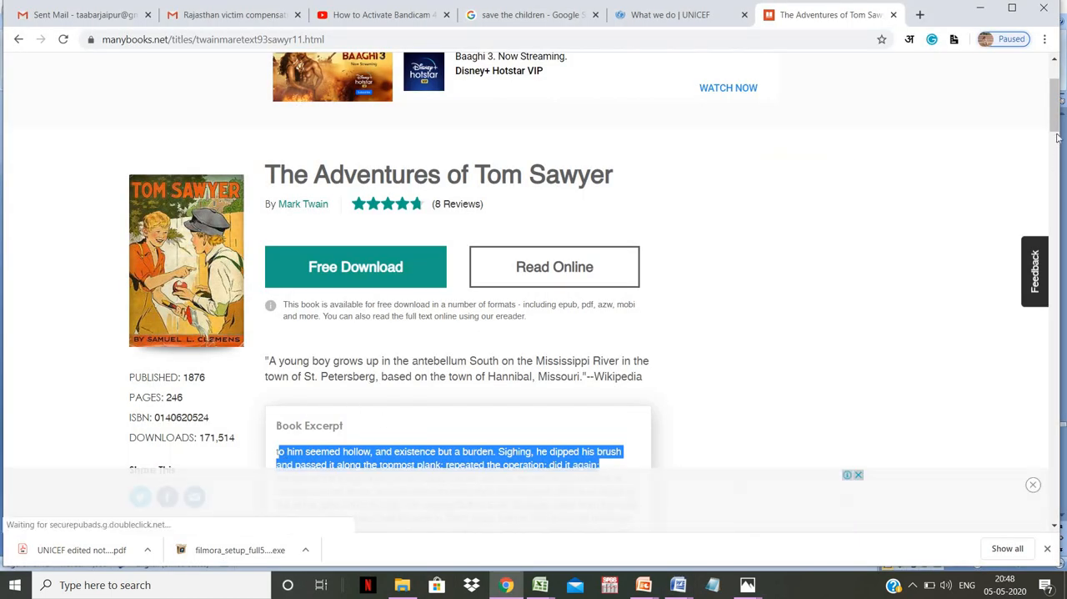
scroll(1061, 140, "down", 3)
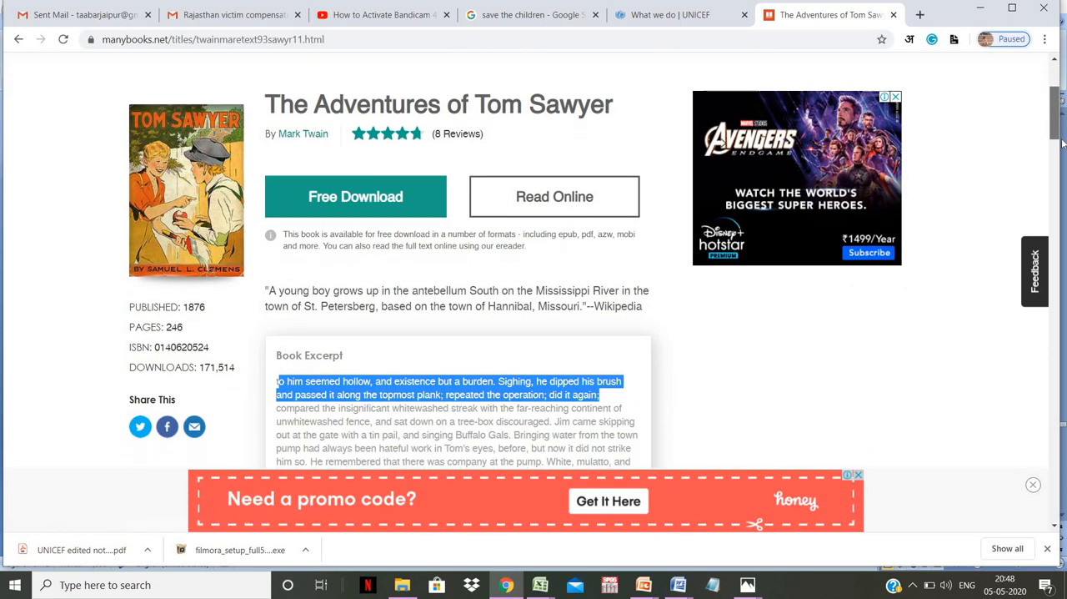
scroll(595, 279, "down", 2)
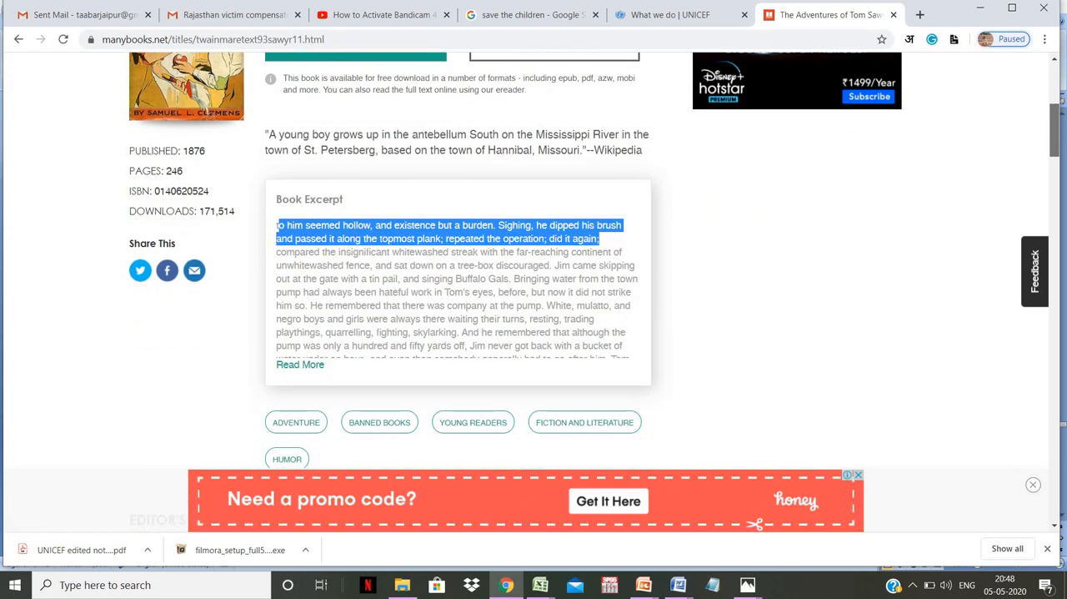
scroll(594, 279, "down", 2)
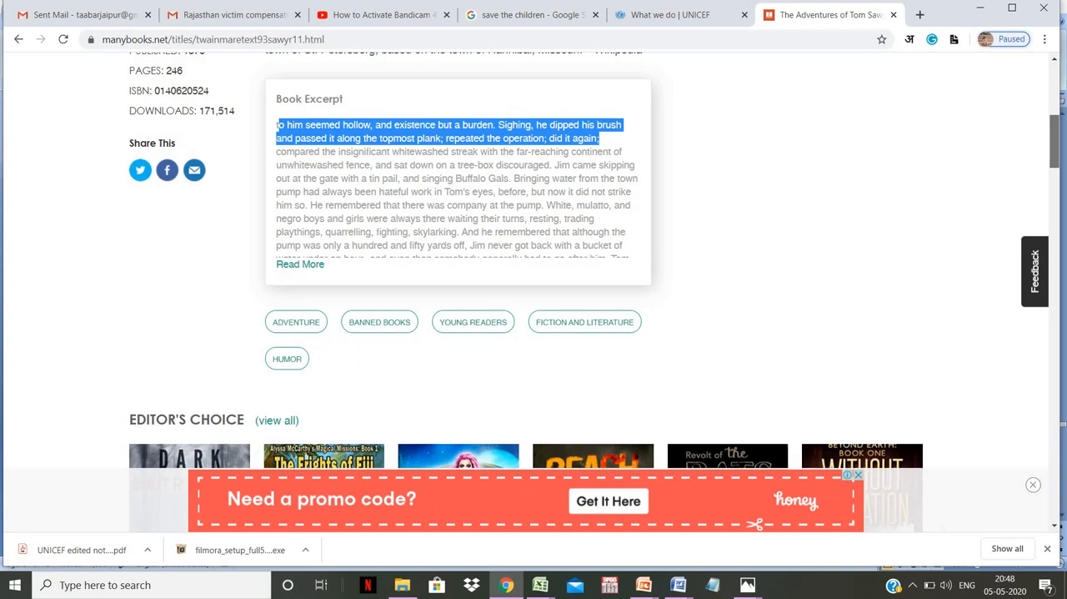
scroll(595, 279, "up", 3)
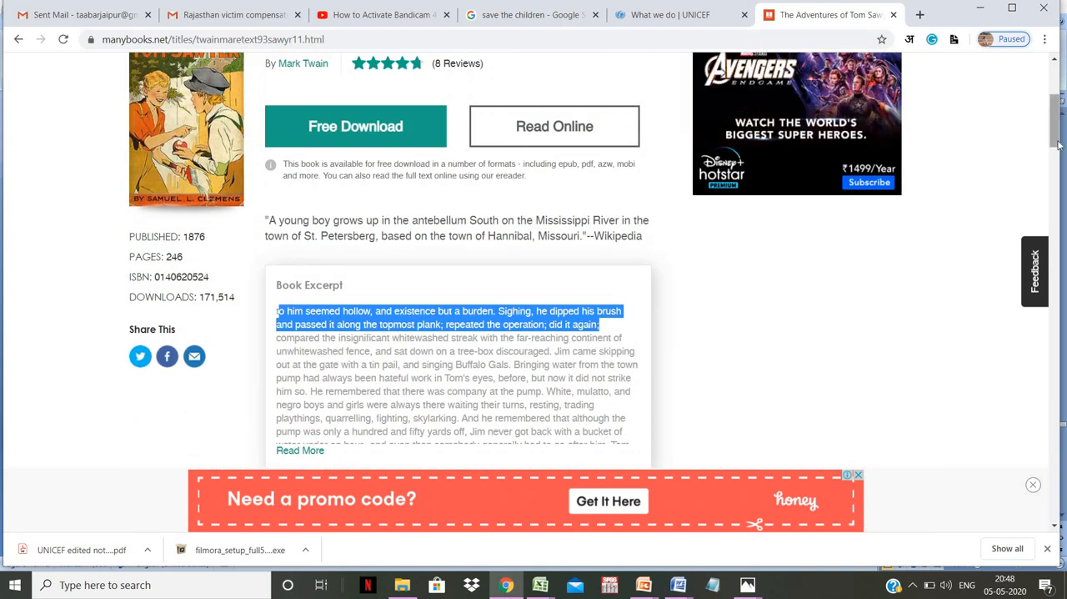
mouse_move(1057, 146)
left_mouse_down()
mouse_move(1057, 117)
mouse_move(1062, 142)
left_mouse_up()
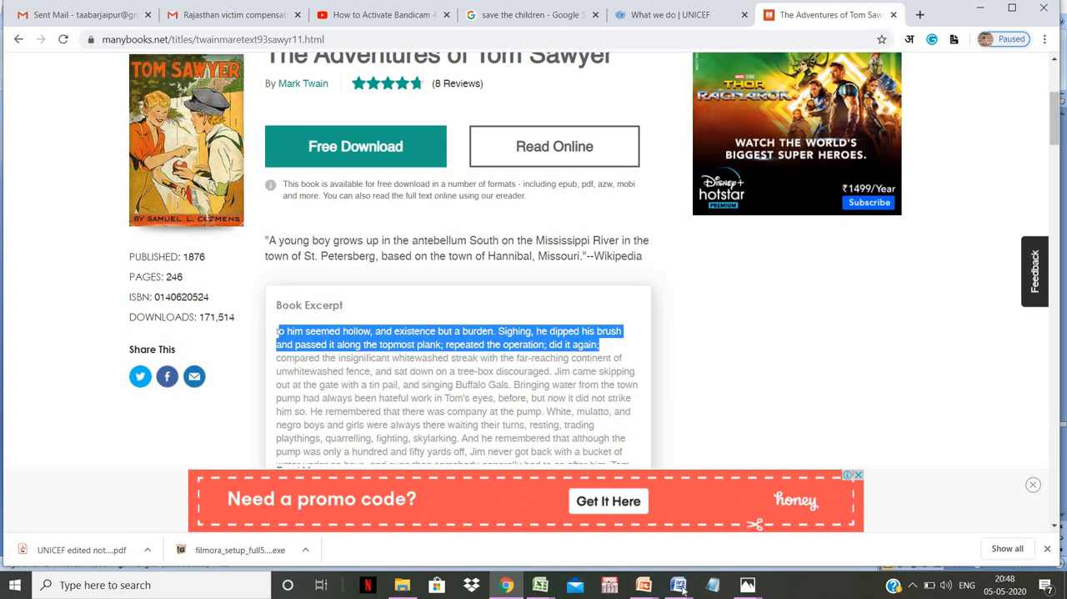
- Switch back to the mapping report in Word and enter "chicago" as the book source's City
mouse_move(678, 584)
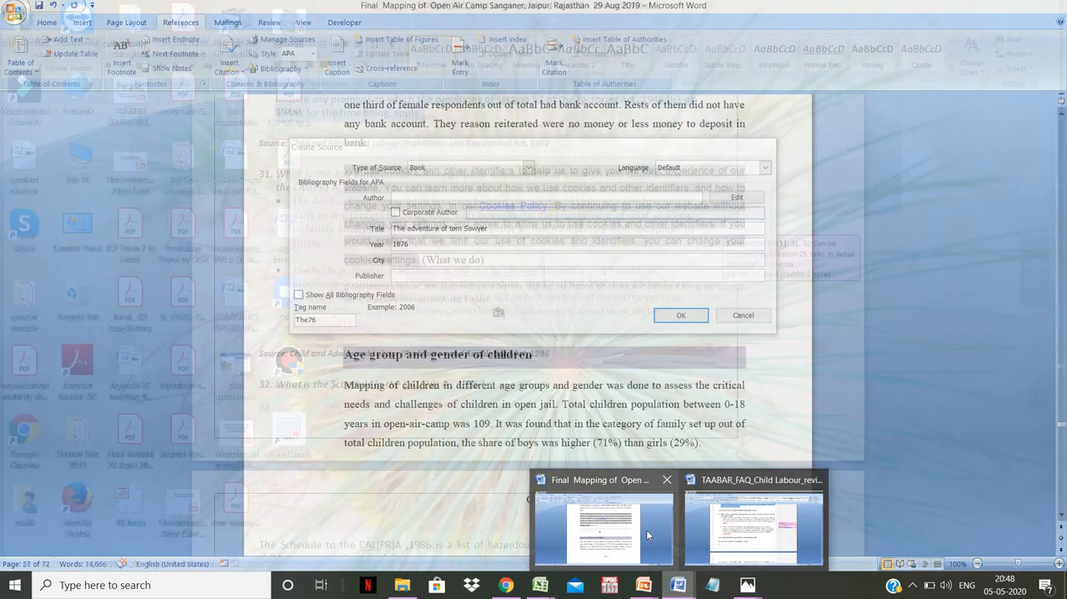
left_click(646, 529)
left_click(419, 260)
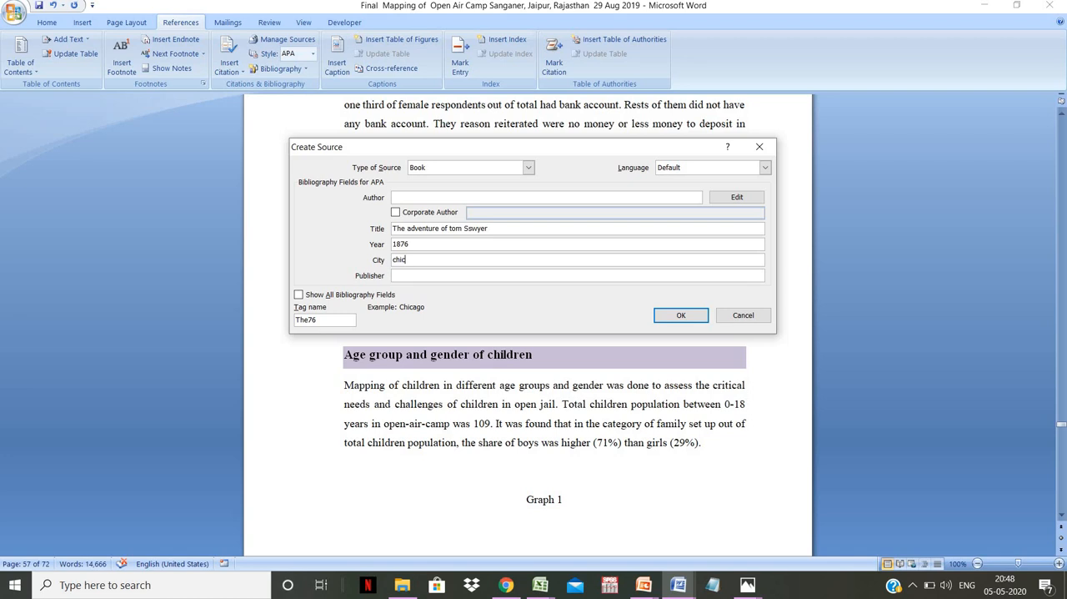
left_click(414, 275)
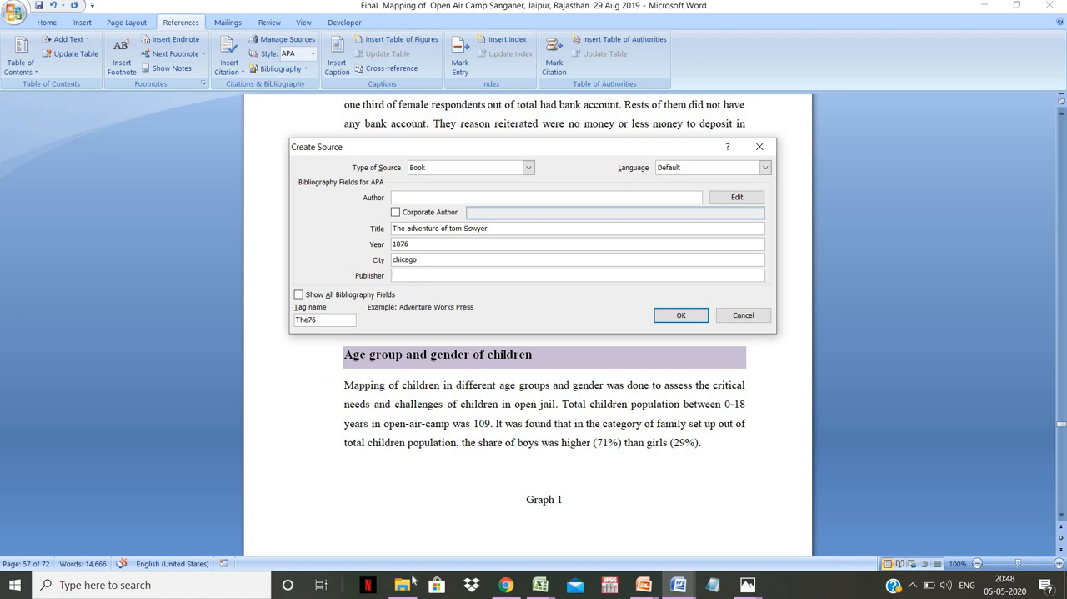
- Check the book's author on the ManyBooks page in Chrome and enter "Mark Twain" as the source's Author in Word
left_click(506, 585)
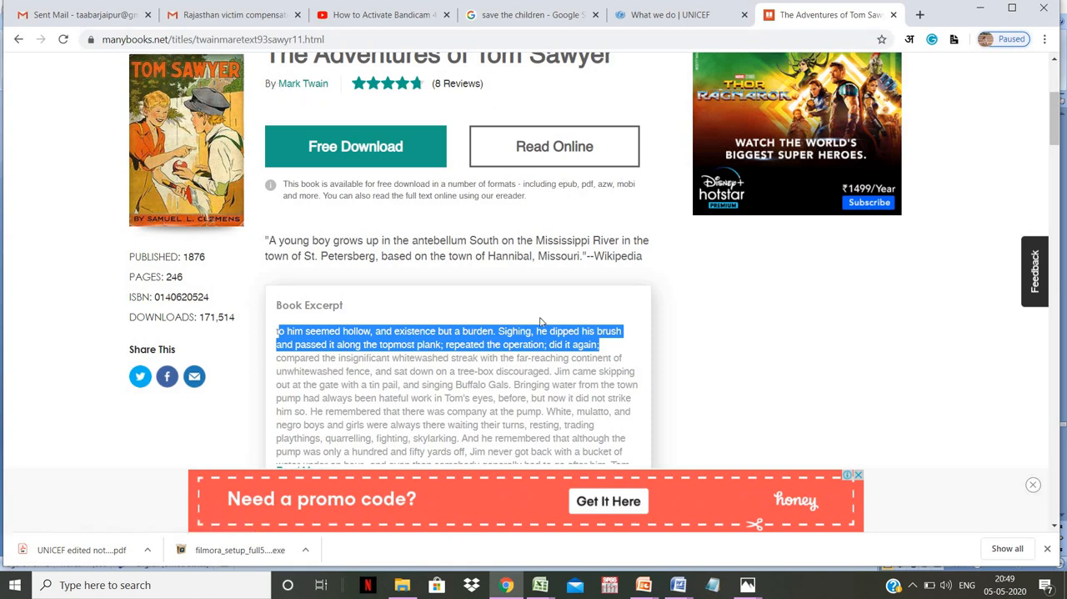
left_click(677, 584)
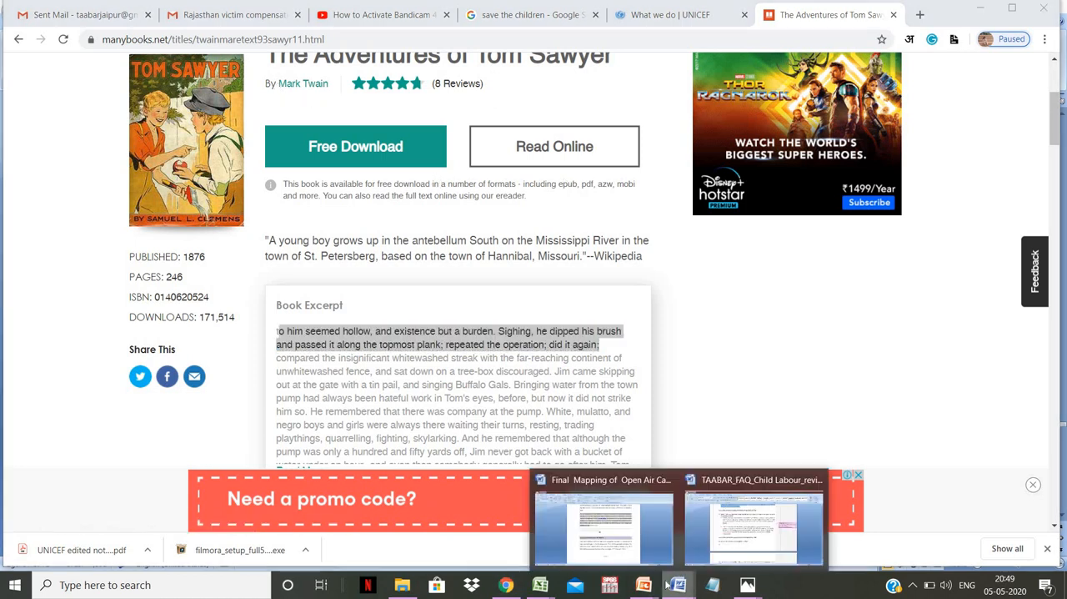
left_click(607, 548)
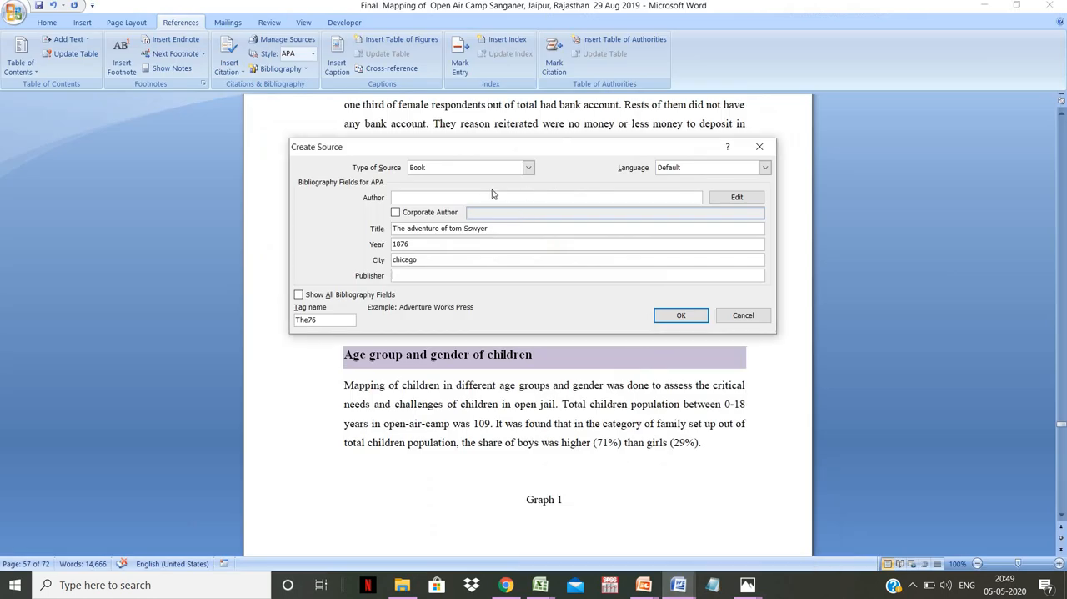
left_click(478, 196)
type("Mark Twain")
- Enter "Neelkamal" as the source's Publisher and create the book source, inserting its citation after the excerpt
left_click(426, 276)
type("Neelkmal")
key("BackSpace")
key("BackSpace")
key("BackSpace")
key("BackSpace")
key("BackSpace")
type("kamal")
left_click(680, 317)
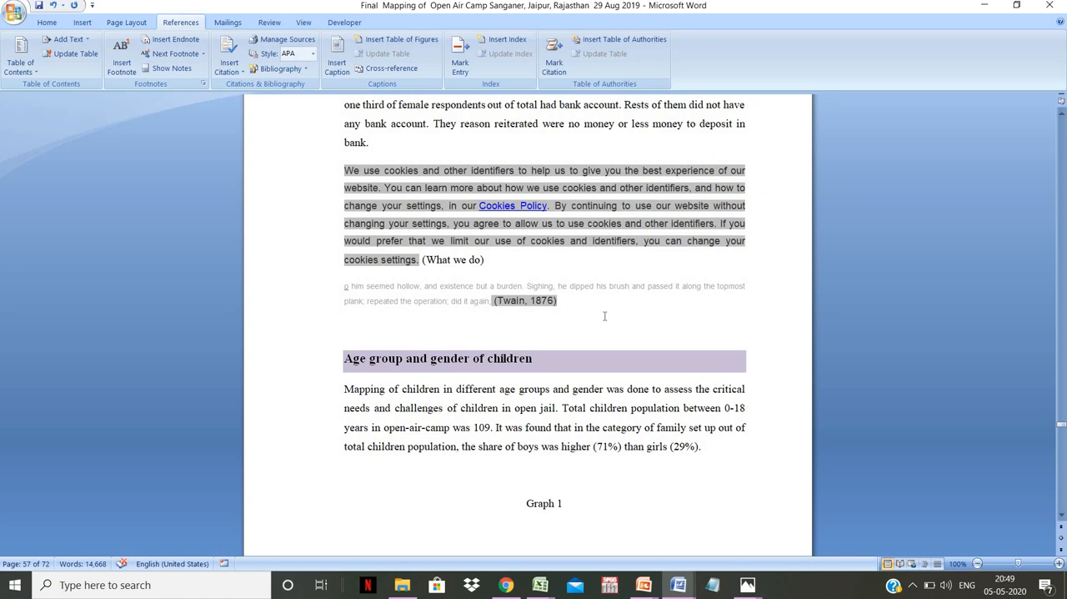
- Add three line breaks below the cited Tom Sawyer excerpt and insert a plain bibliography without a built-in heading there
key("Return")
key("Return")
key("Return")
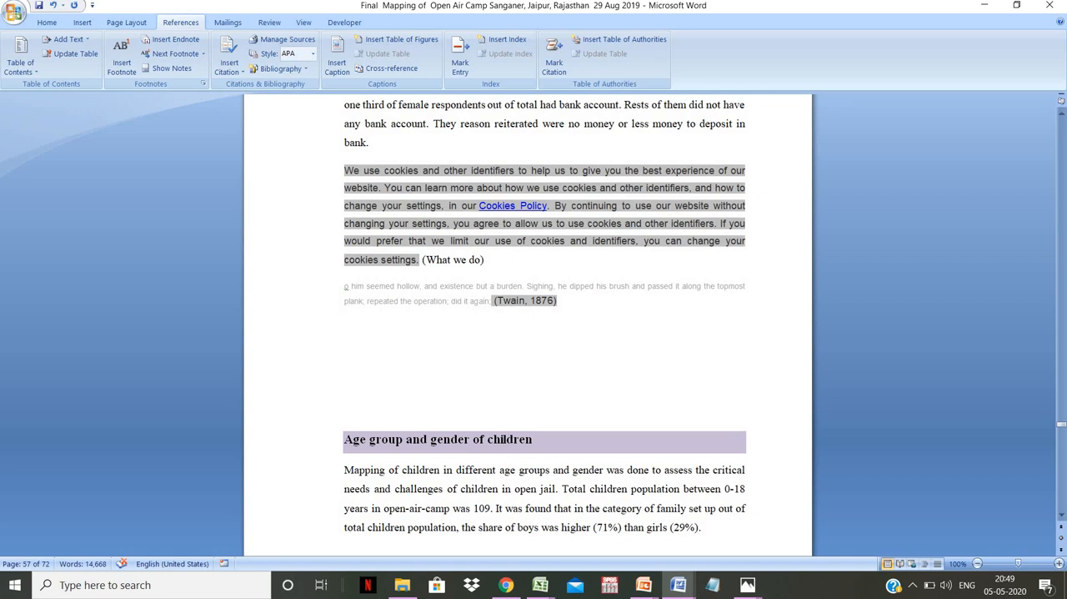
left_click(305, 73)
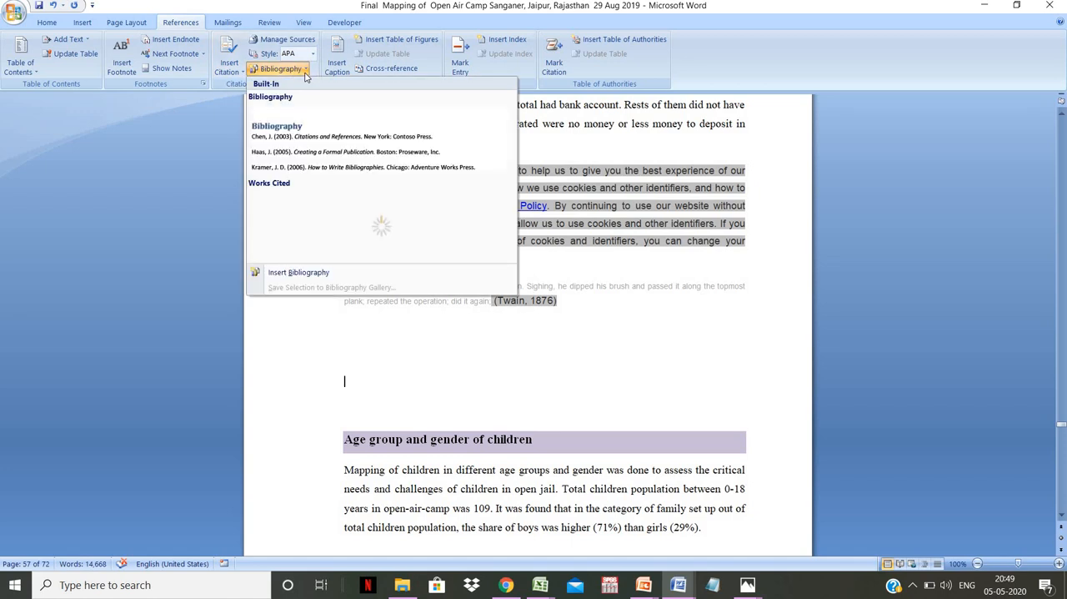
left_click(298, 273)
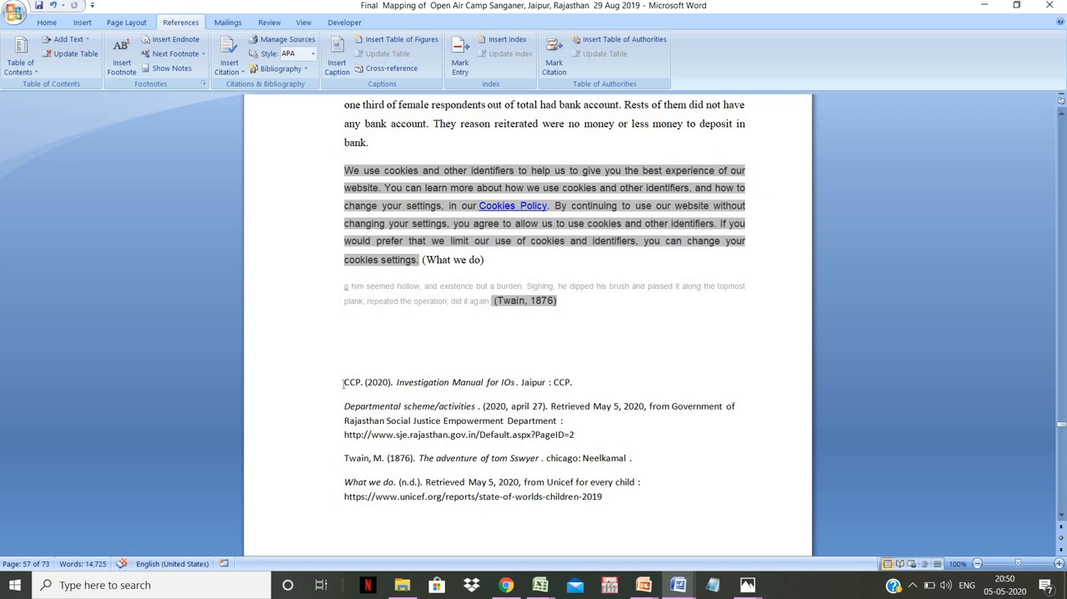
- Apply the 1., 2., 3. numbering format to all the bibliography entries and deselect them
left_click_drag(344, 383, 404, 510)
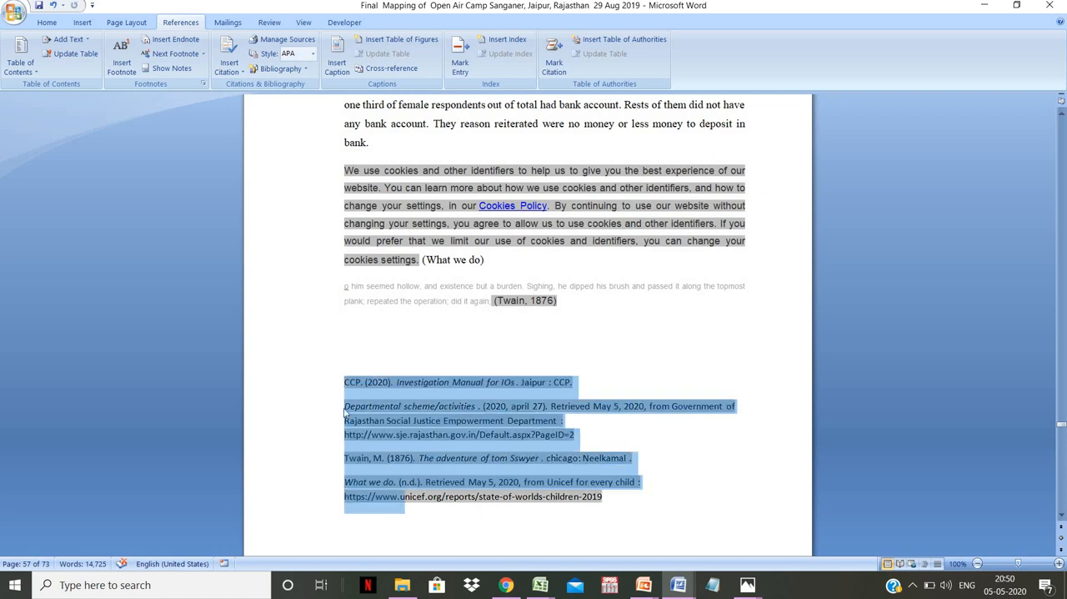
left_click(48, 23)
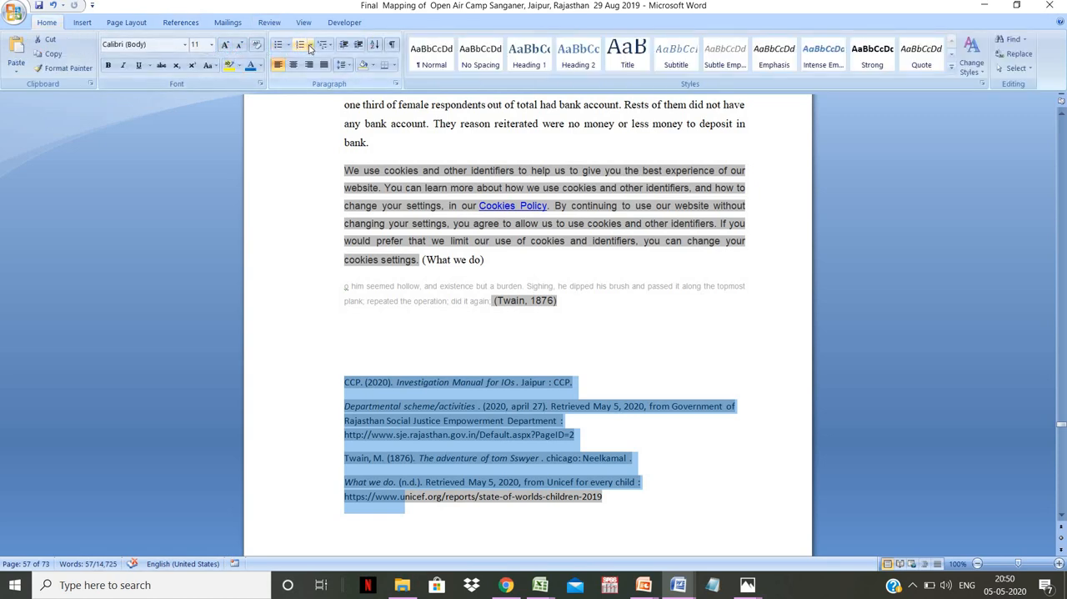
left_click(309, 47)
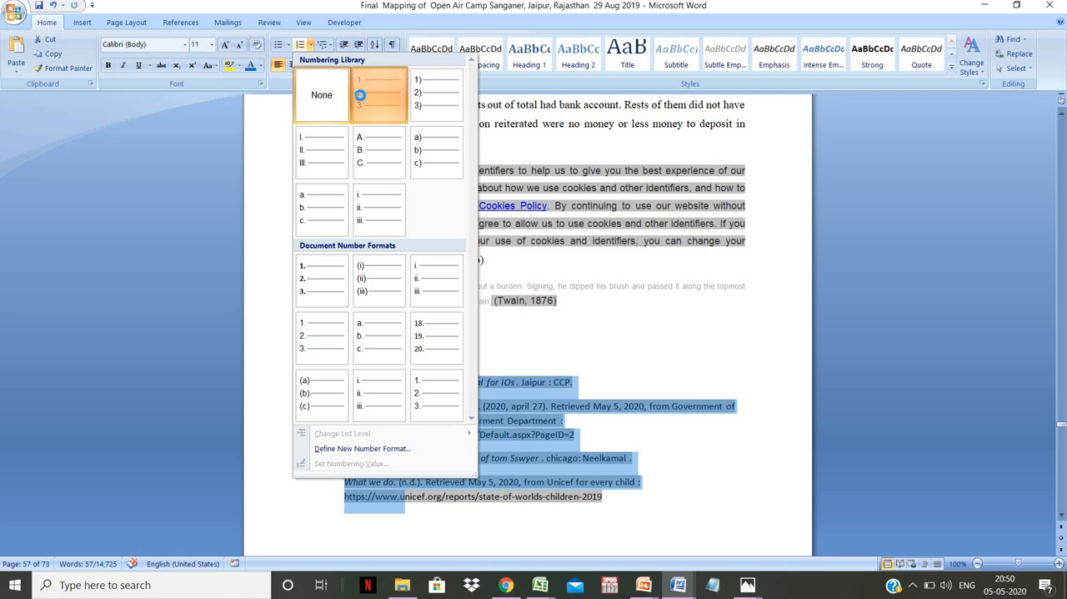
left_click(360, 95)
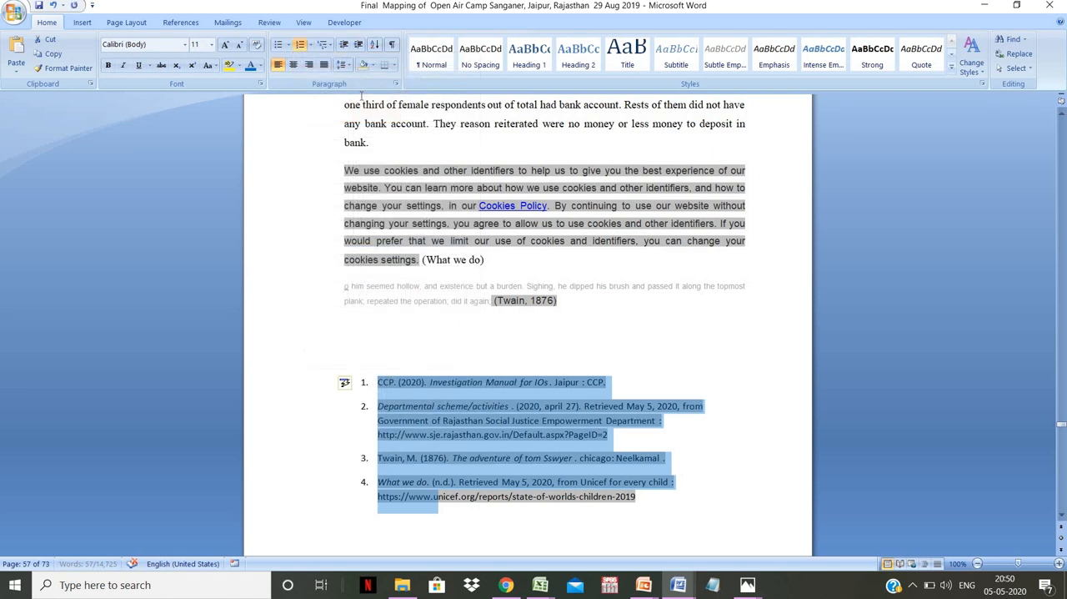
left_click(539, 524)
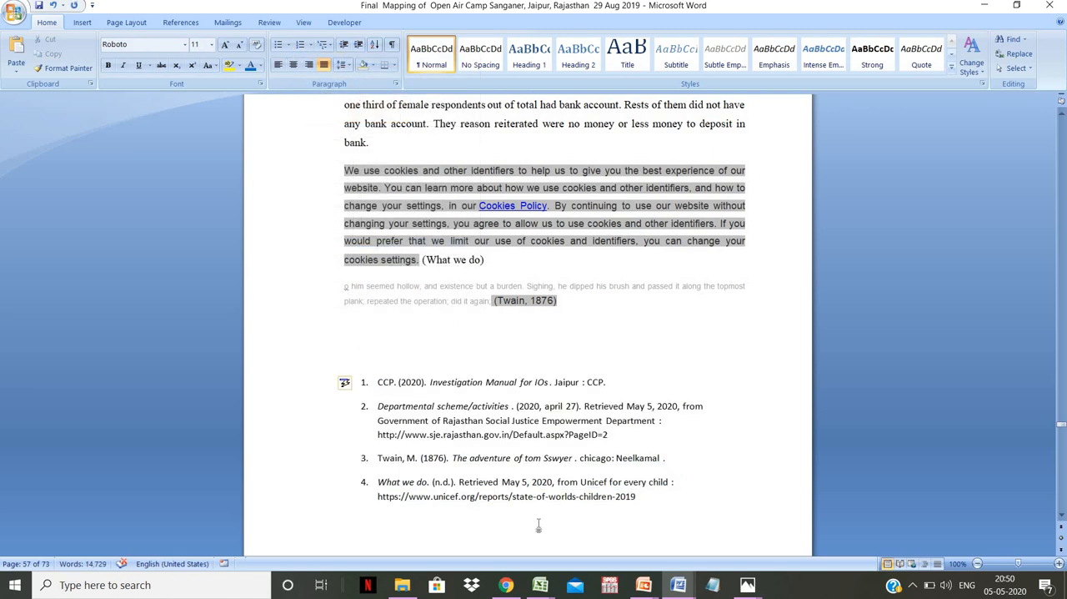